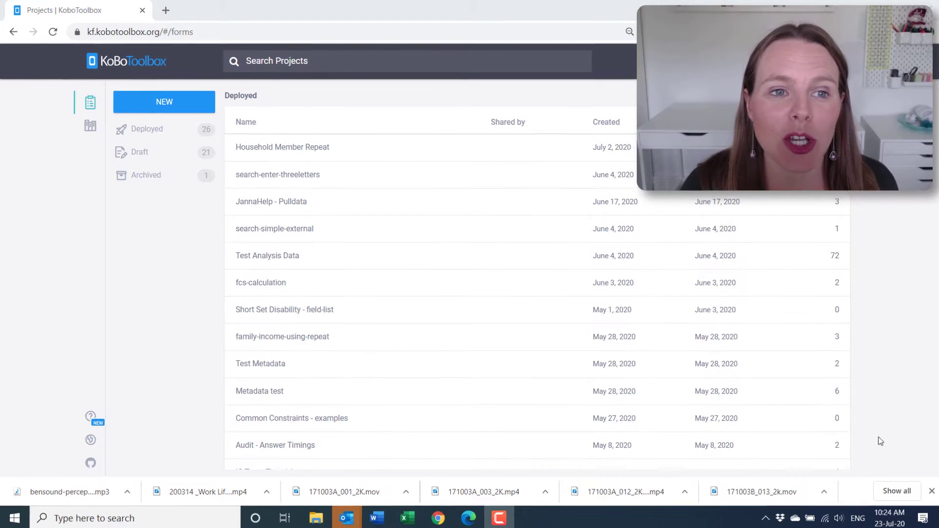
# Create a new from-scratch project named 'Training - Participant Repeat'
pyautogui.click(170, 107)
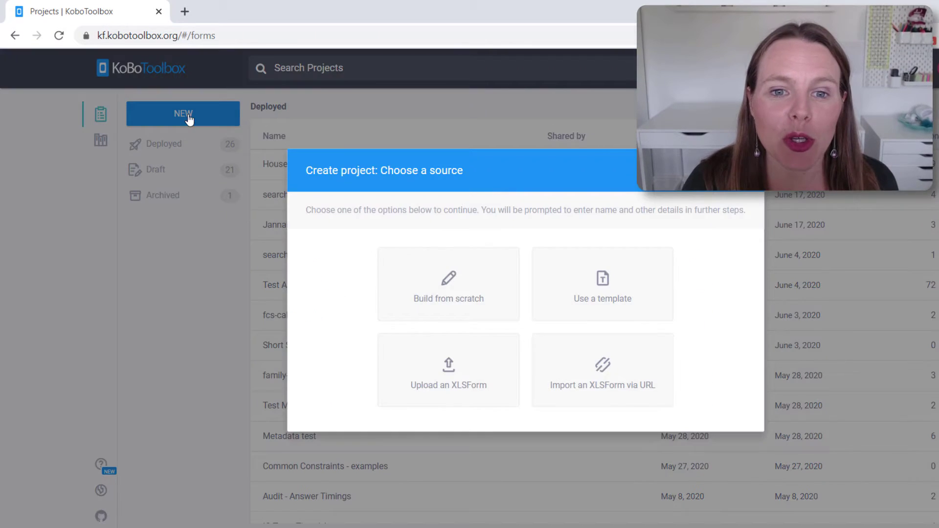
pyautogui.click(471, 316)
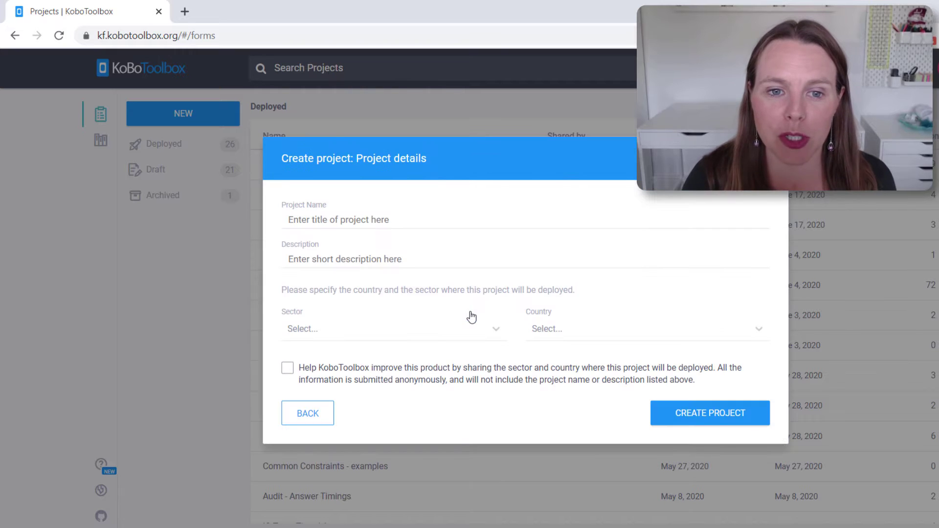
pyautogui.click(373, 218)
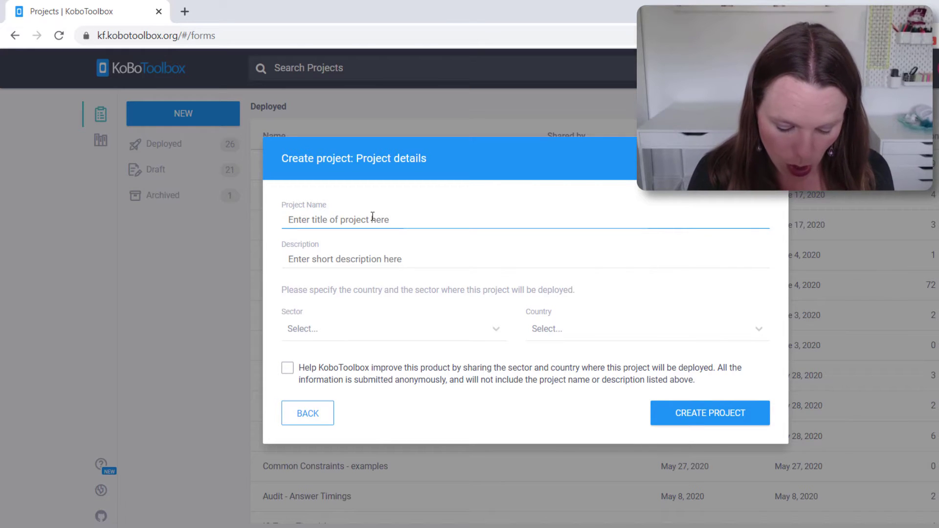
pyautogui.write('Training - Participant Repeat')
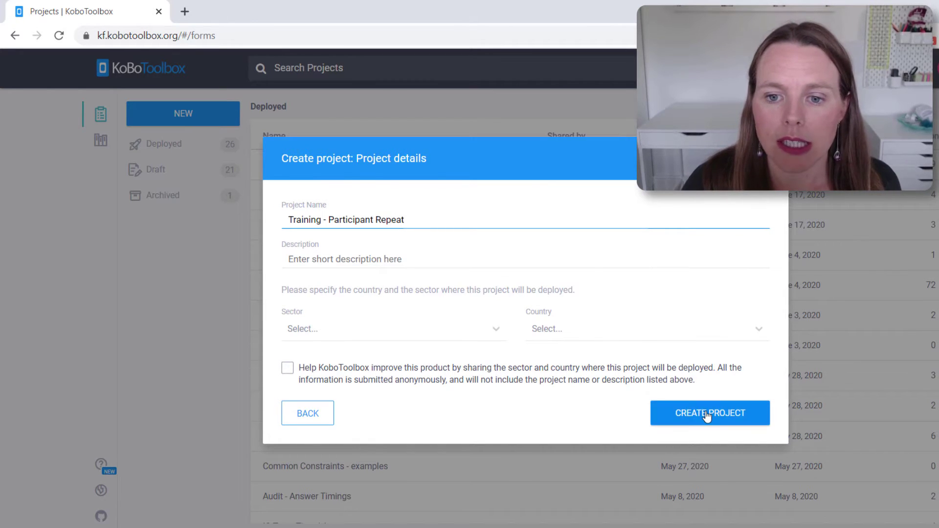
pyautogui.click(703, 413)
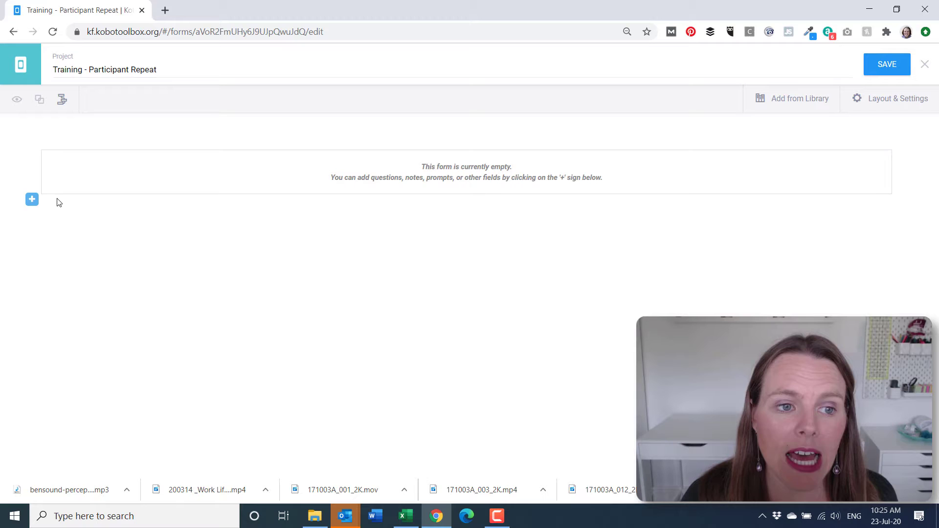
# Add the text questions Name and Phone Number to the form
pyautogui.click(31, 199)
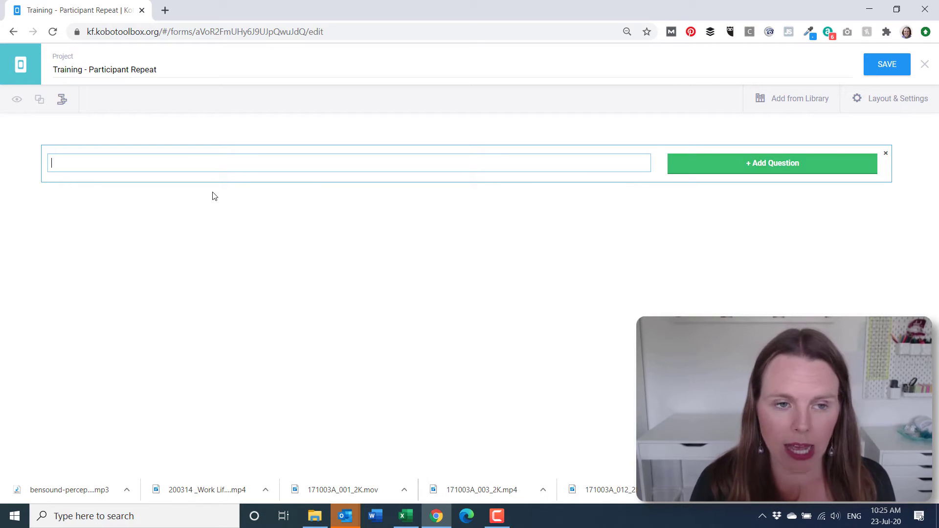
pyautogui.write('Name')
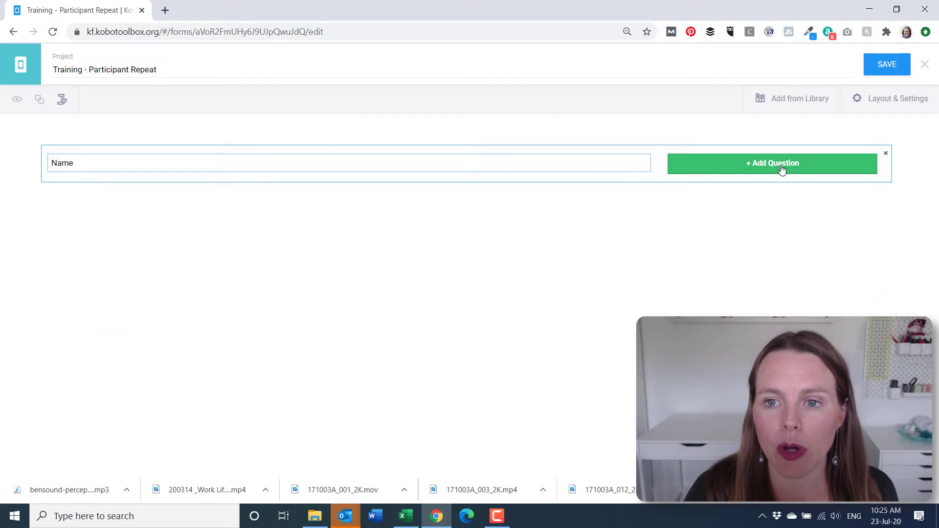
pyautogui.click(785, 169)
pyautogui.click(494, 191)
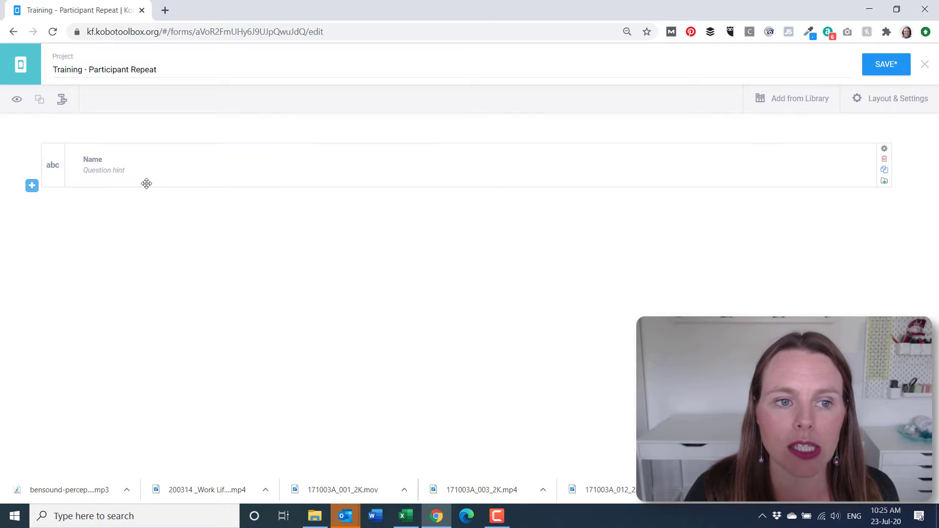
pyautogui.click(33, 186)
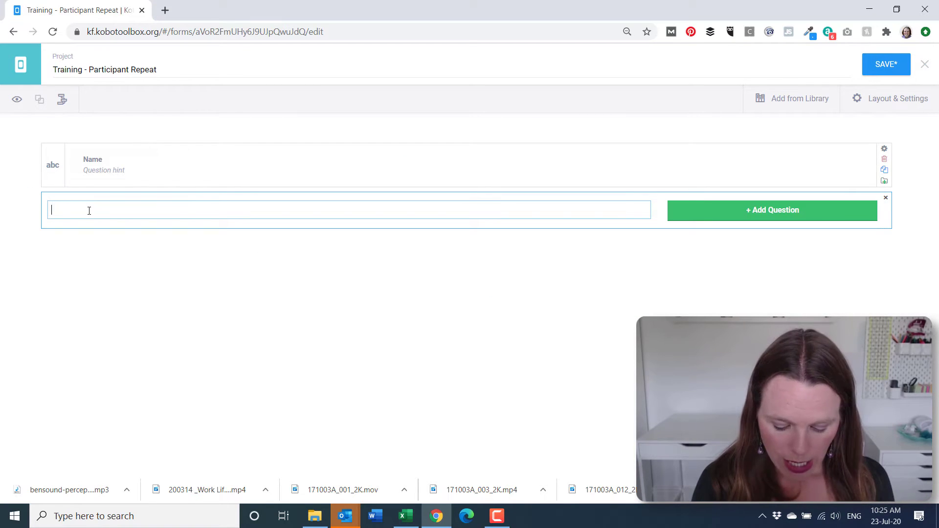
pyautogui.write('Phone Number')
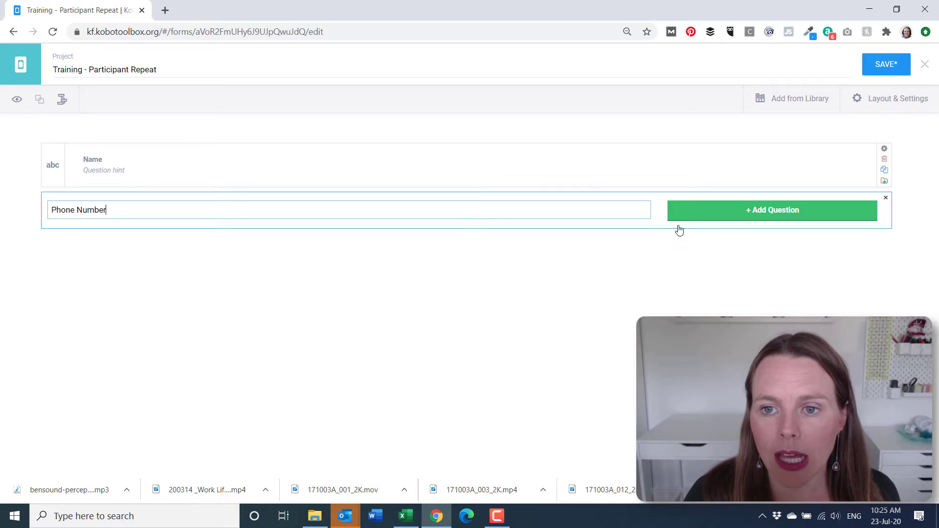
pyautogui.click(694, 219)
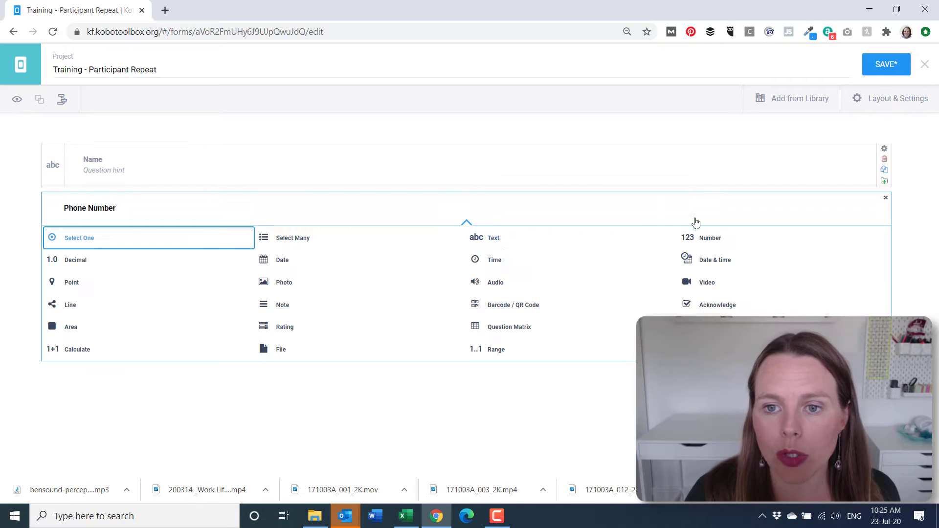
pyautogui.click(490, 238)
# Add the text questions Organisation and Email below Phone Number
pyautogui.click(33, 232)
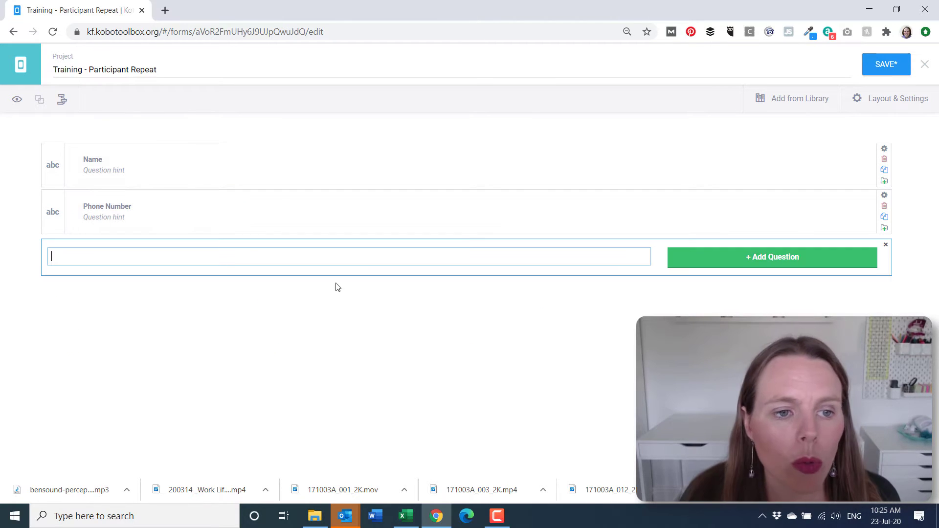
pyautogui.write('Organis')
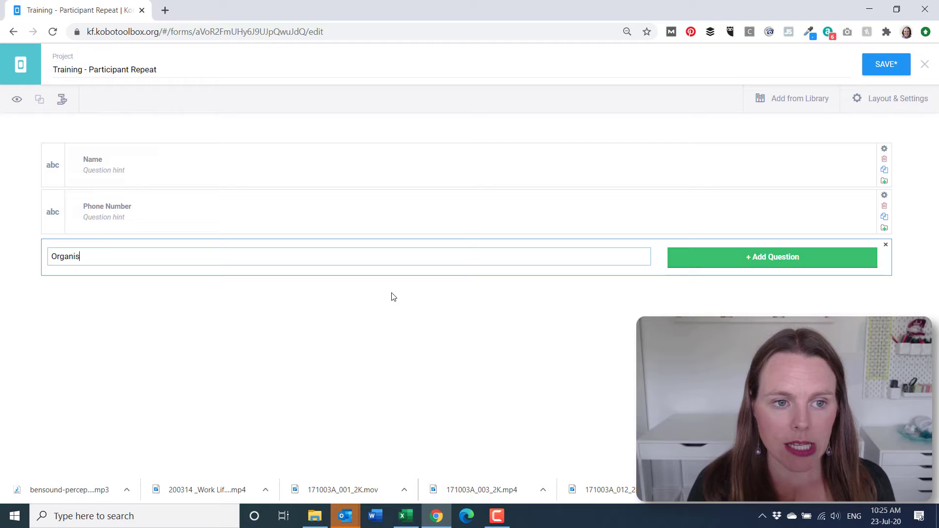
pyautogui.write('ation')
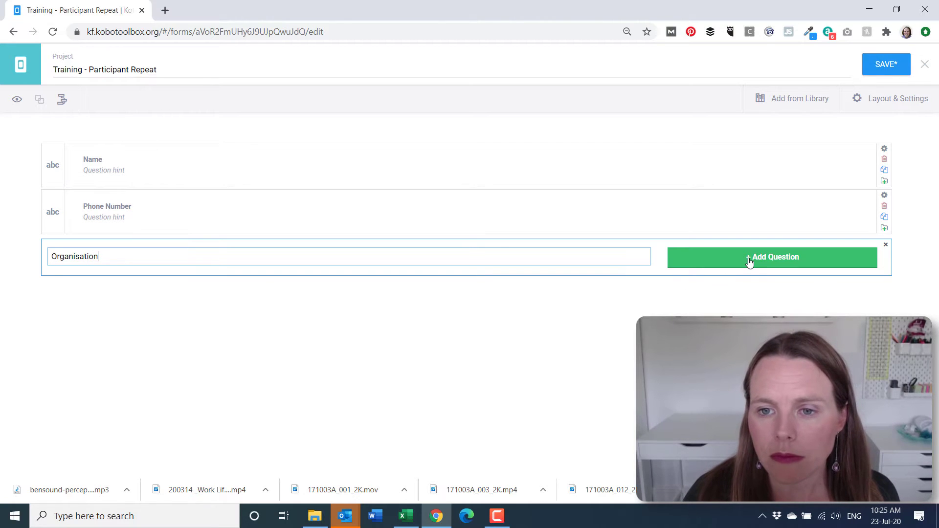
pyautogui.click(749, 263)
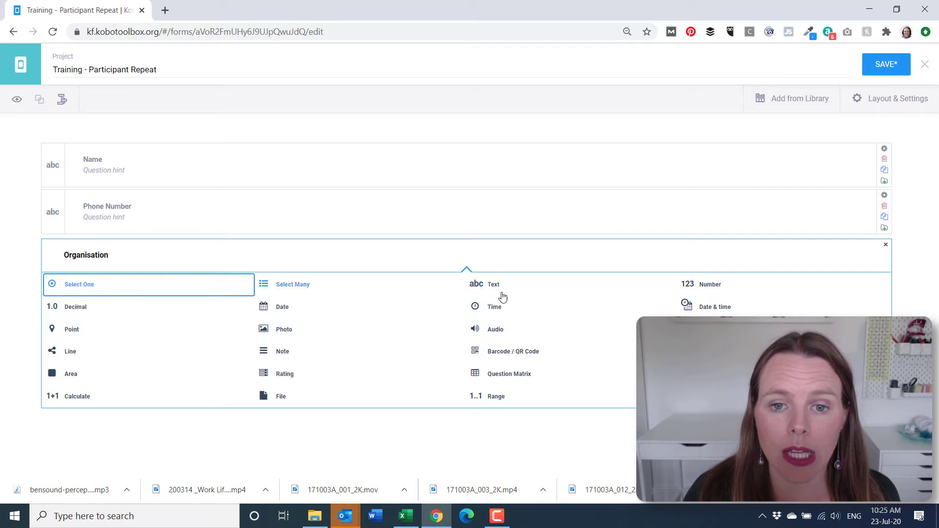
pyautogui.click(483, 284)
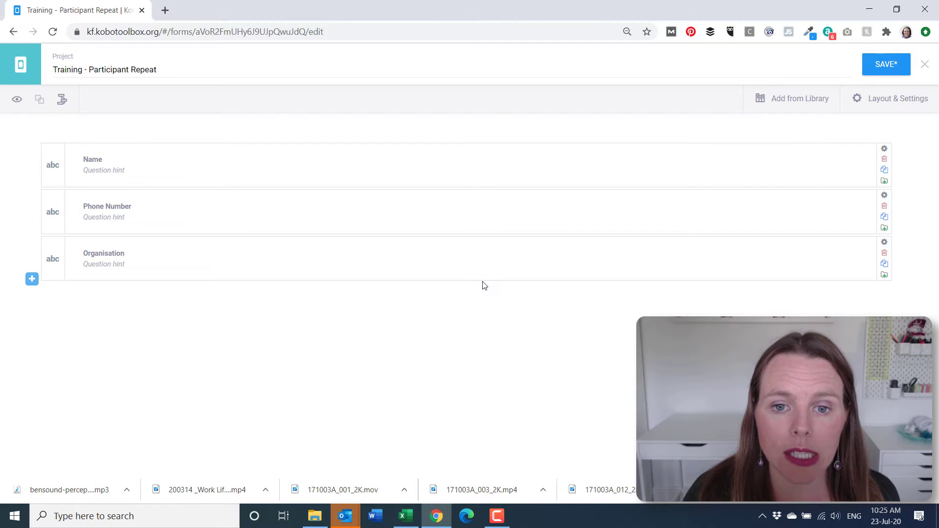
pyautogui.click(32, 278)
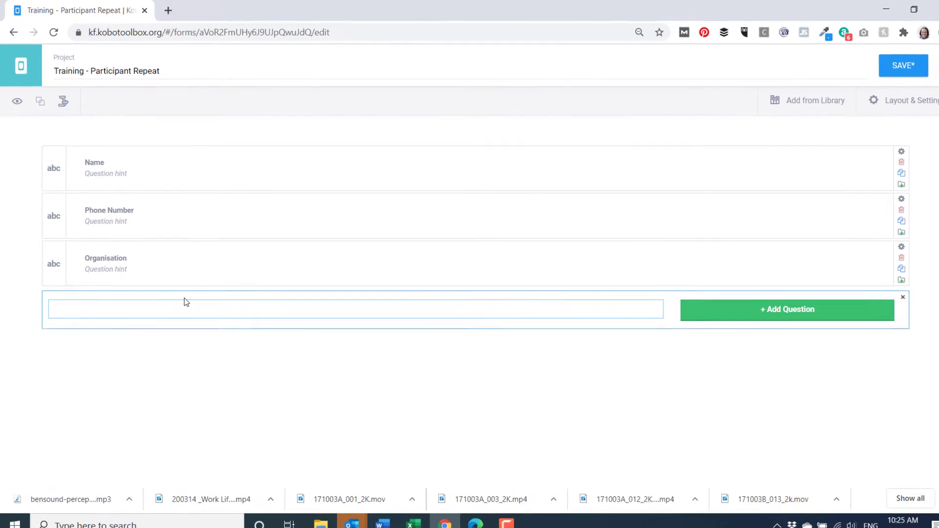
pyautogui.write('Em')
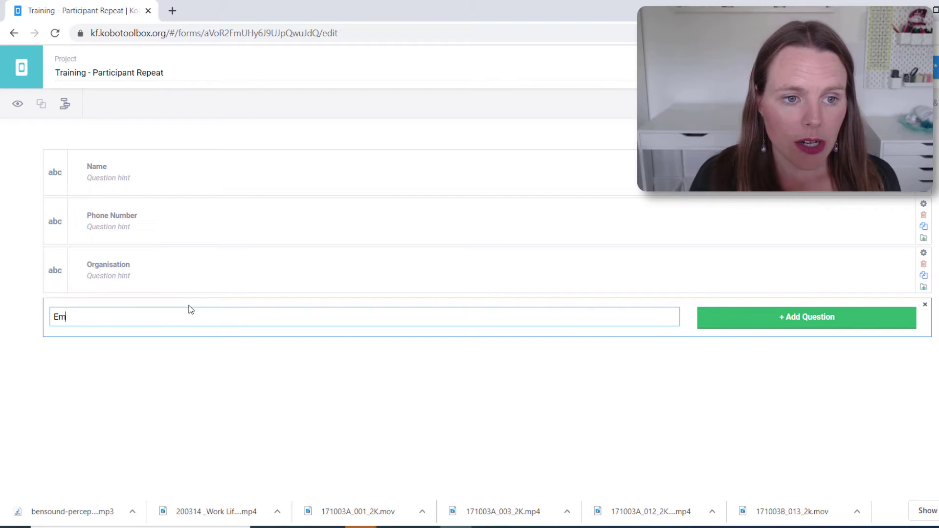
pyautogui.write('ail')
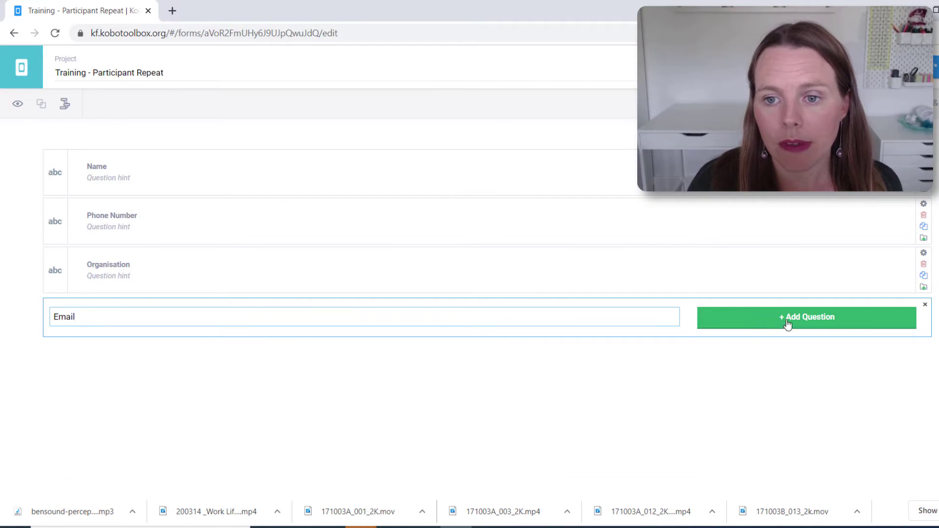
pyautogui.click(787, 325)
pyautogui.click(514, 353)
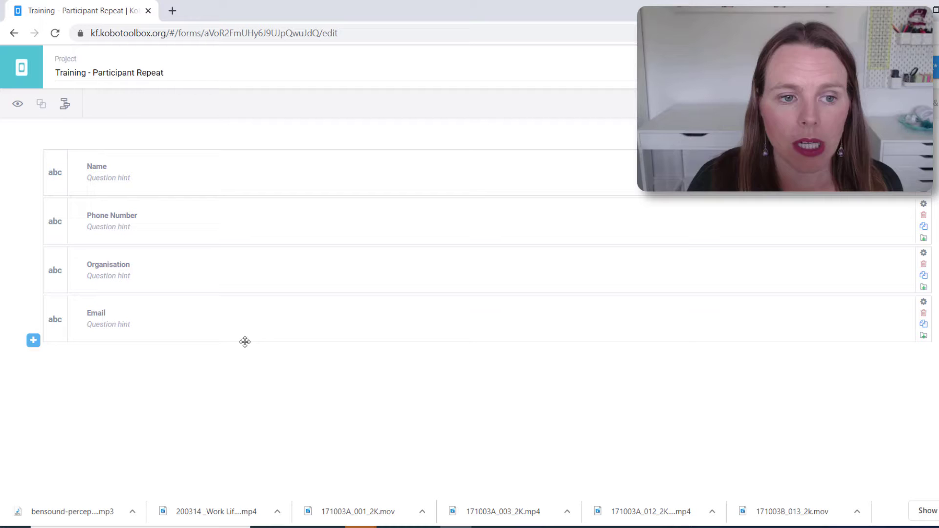
pyautogui.click(33, 340)
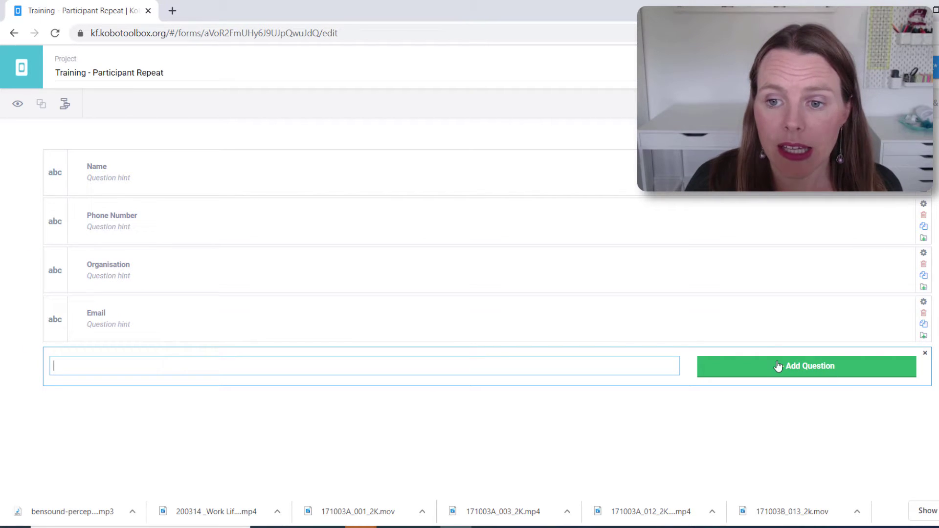
# Add a Signature question of the Photo type below Email
pyautogui.write('Signature')
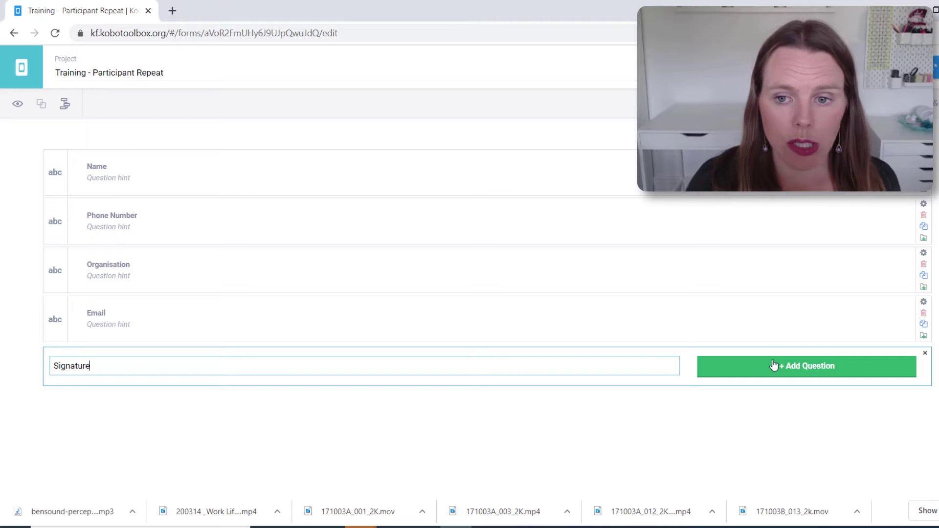
pyautogui.click(826, 367)
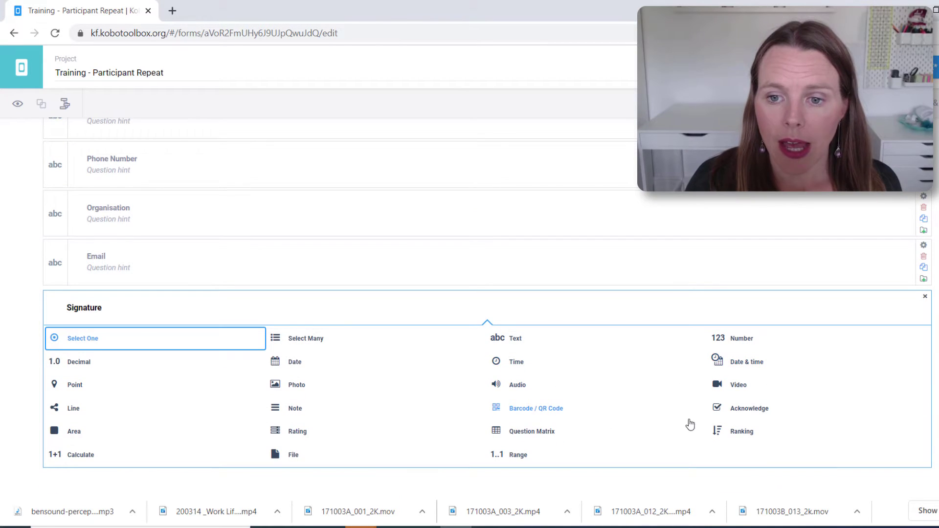
pyautogui.click(295, 386)
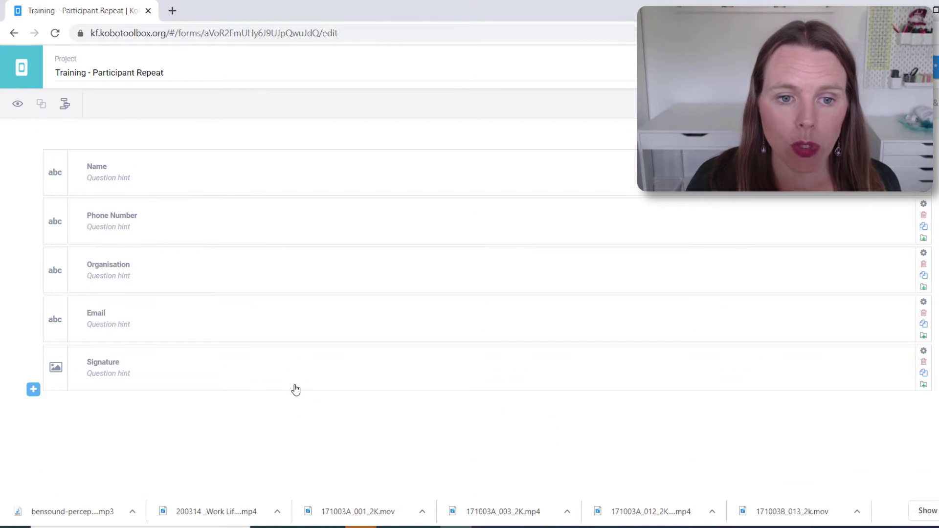
# Give the Signature question the signature appearance and close its settings
pyautogui.click(925, 356)
pyautogui.scroll(-2, 524, 434)
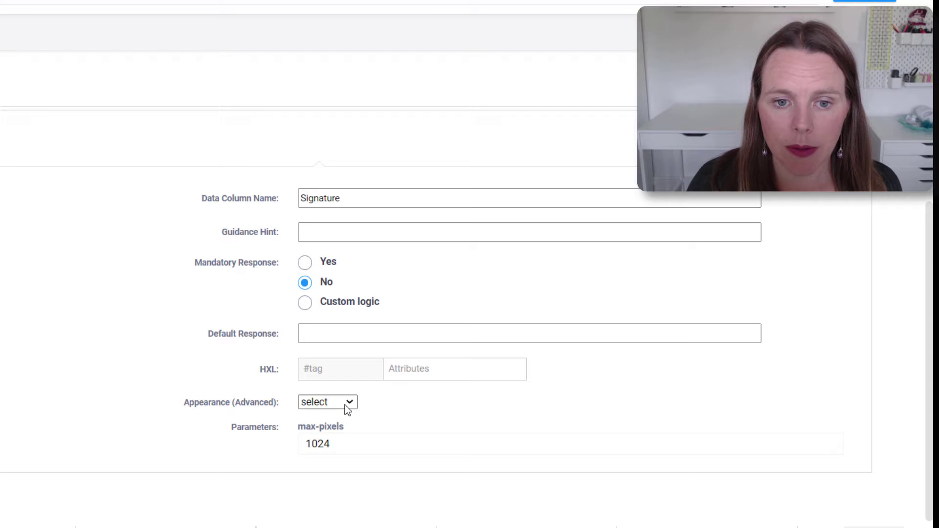
pyautogui.click(345, 405)
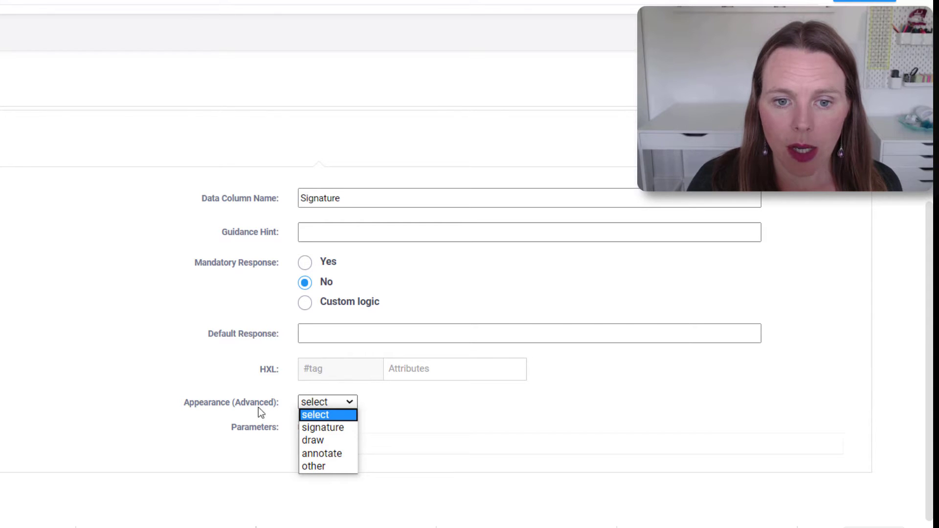
pyautogui.click(324, 428)
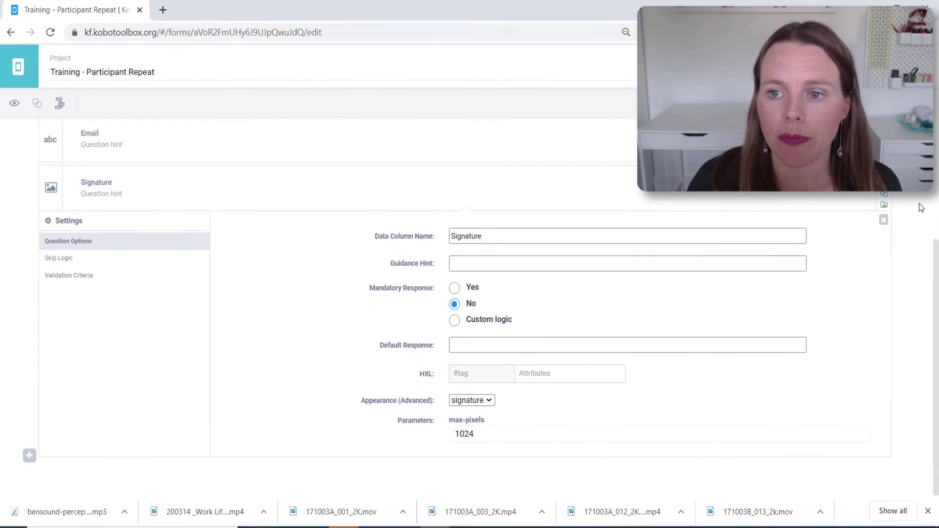
pyautogui.click(883, 220)
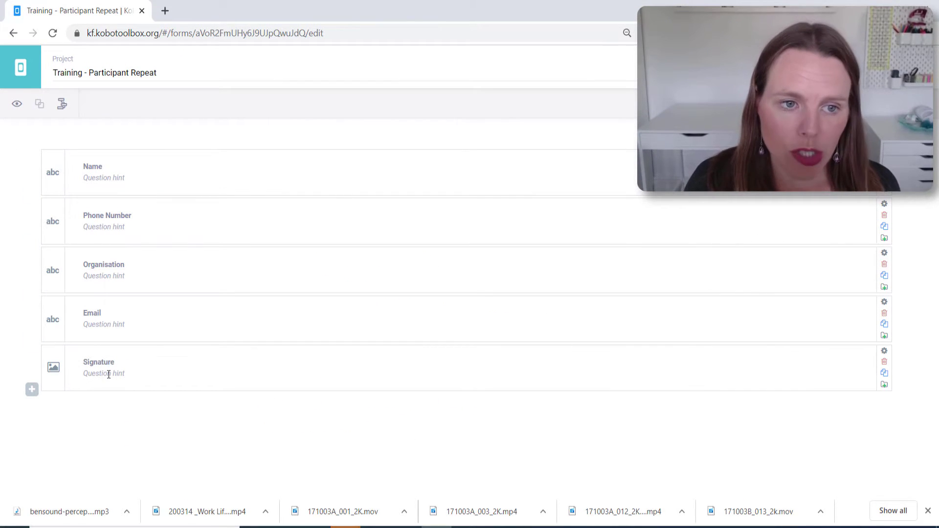
# Group the Name, Phone Number, Organisation, Email and Signature questions together
pyautogui.click(61, 171)
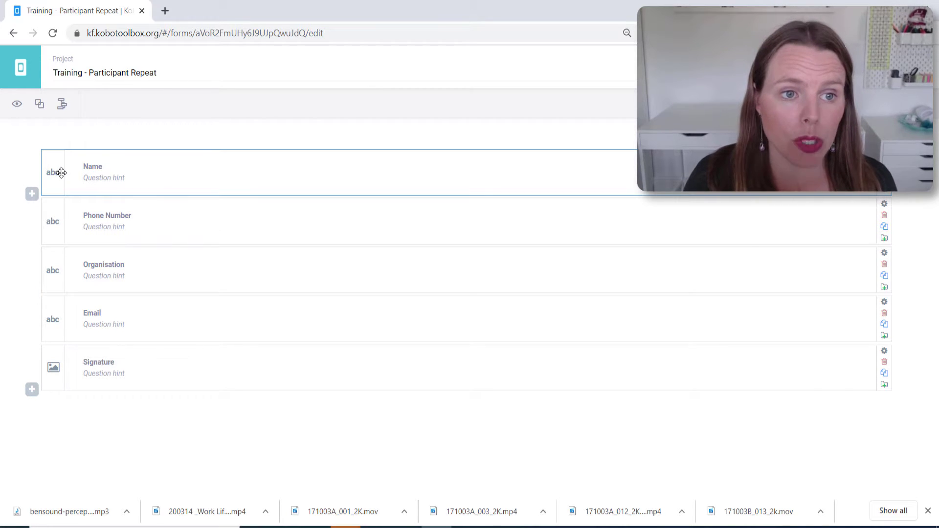
pyautogui.click(69, 221)
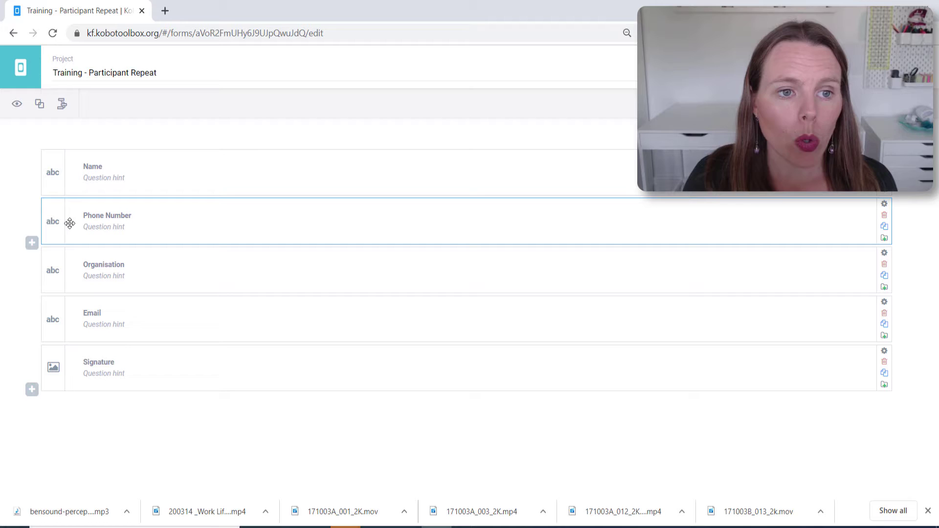
pyautogui.keyDown('ctrl'); pyautogui.click(79, 178); pyautogui.keyUp('ctrl')
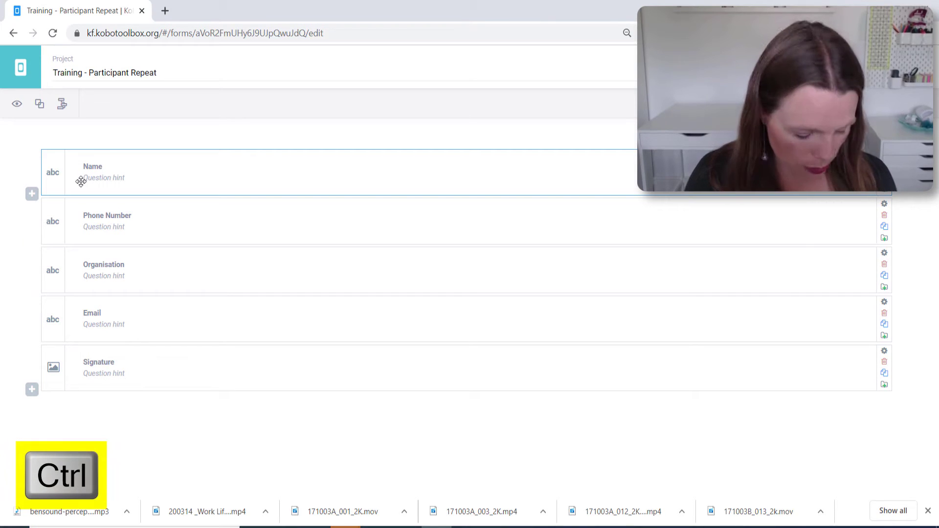
pyautogui.keyDown('ctrl'); pyautogui.click(69, 217); pyautogui.keyUp('ctrl')
pyautogui.keyDown('ctrl'); pyautogui.click(84, 265); pyautogui.keyUp('ctrl')
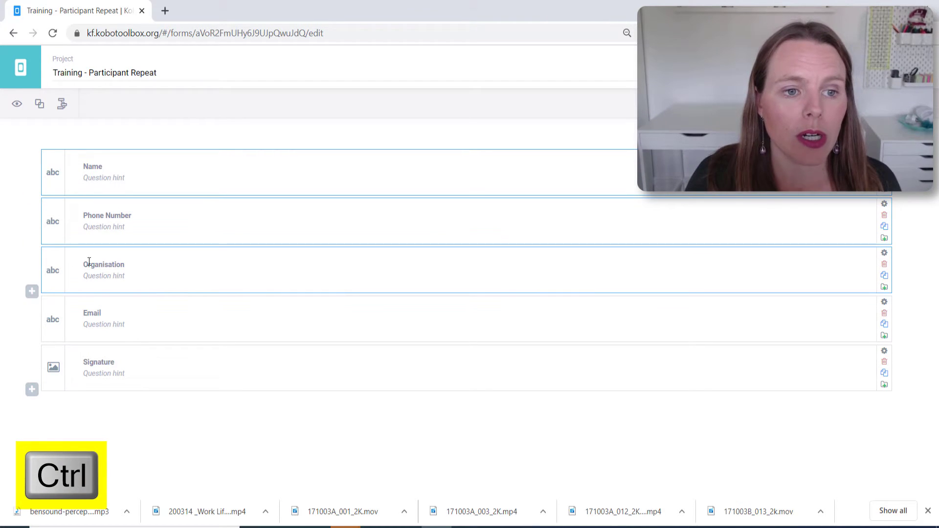
pyautogui.keyDown('ctrl'); pyautogui.click(87, 318); pyautogui.keyUp('ctrl')
pyautogui.keyDown('ctrl'); pyautogui.click(52, 318); pyautogui.keyUp('ctrl')
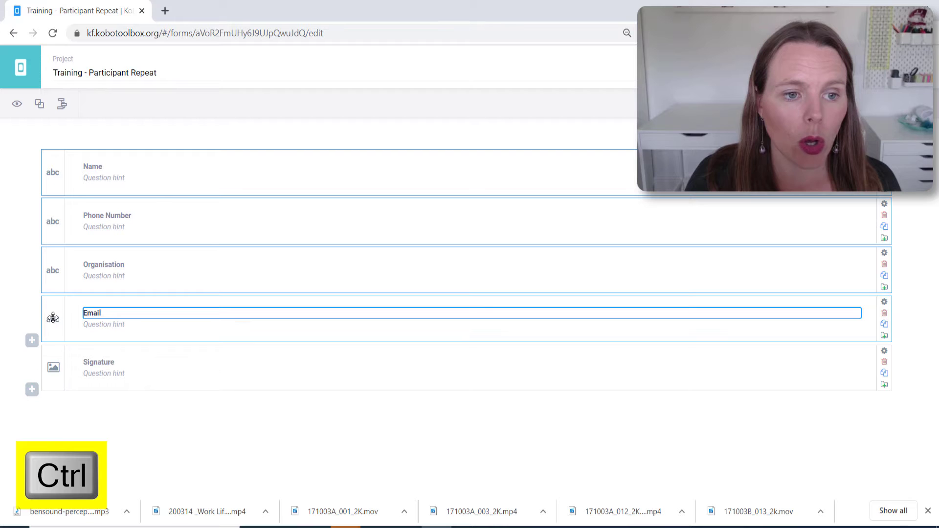
pyautogui.keyDown('ctrl'); pyautogui.click(55, 353); pyautogui.keyUp('ctrl')
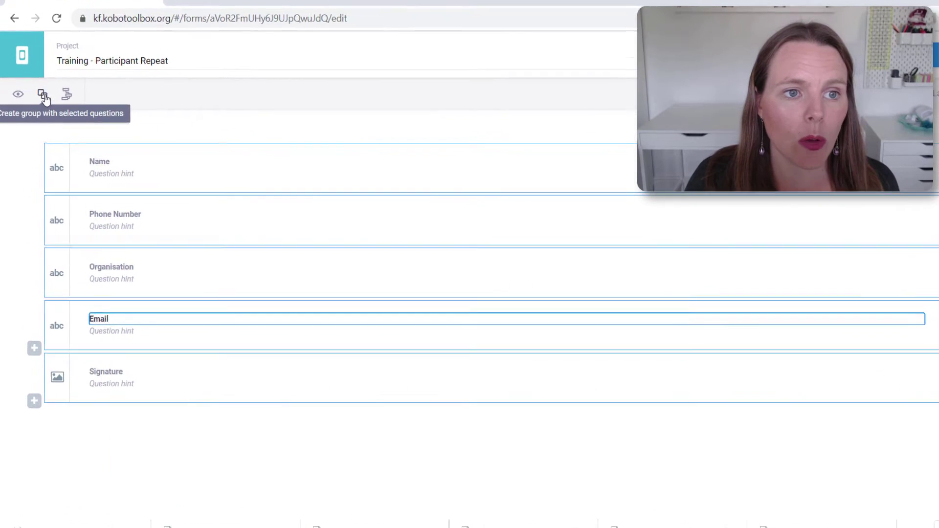
pyautogui.click(43, 96)
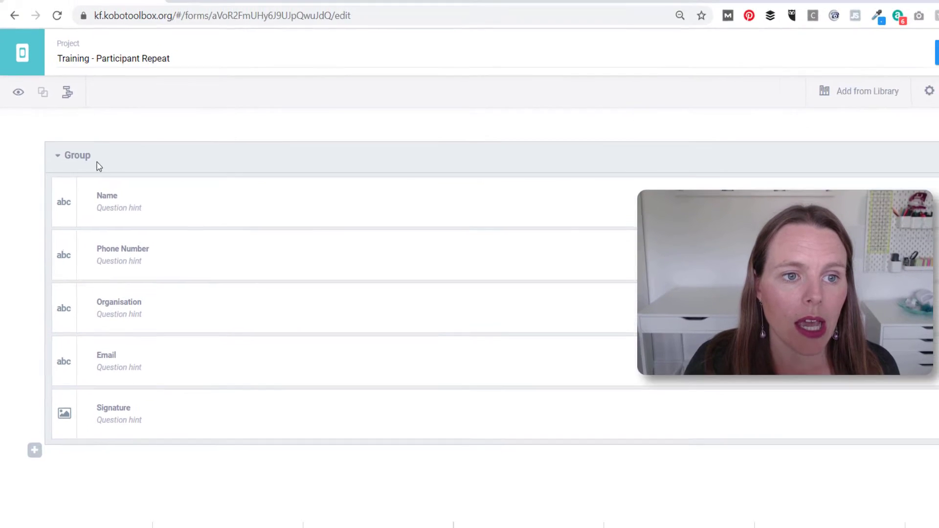
# Rename the new group to 'Training Participant Info'
pyautogui.click(89, 149)
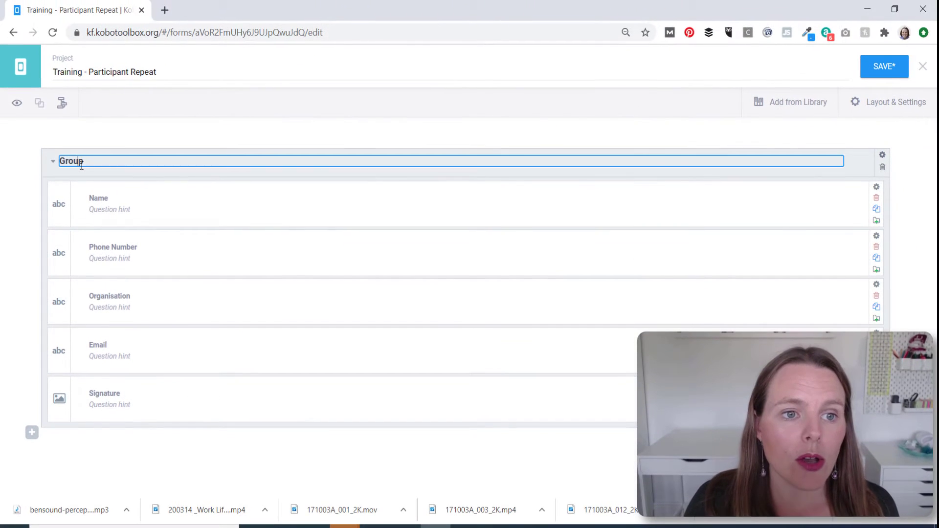
pyautogui.moveTo(83, 161); pyautogui.dragTo(64, 160)
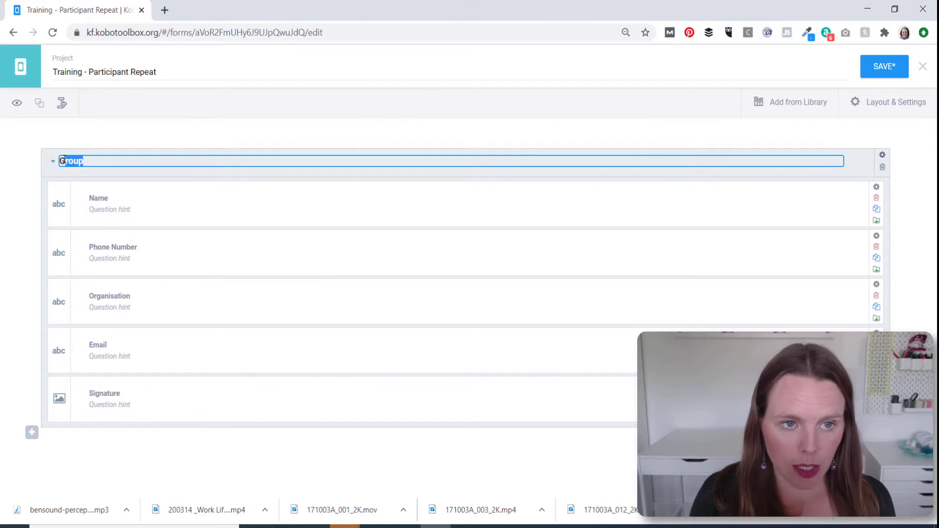
pyautogui.press('BackSpace')
pyautogui.write('Tr')
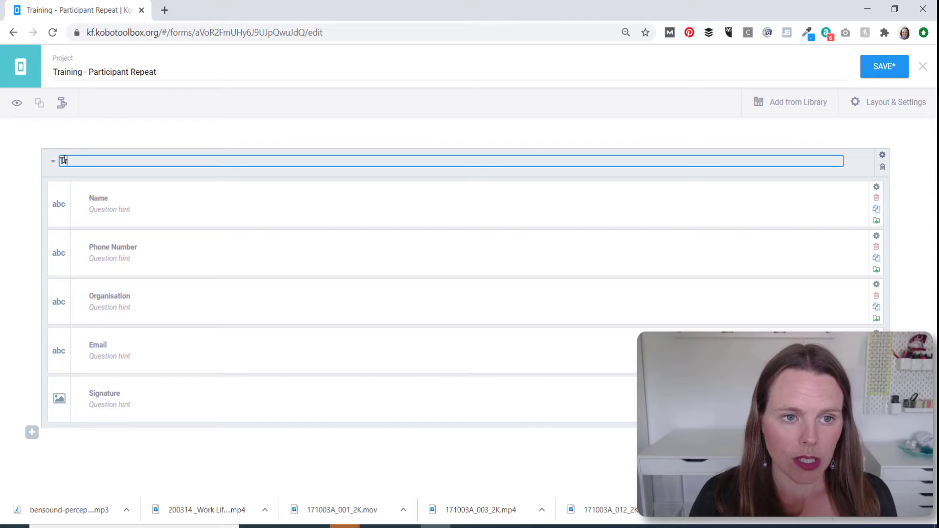
pyautogui.write('aining Participant Info')
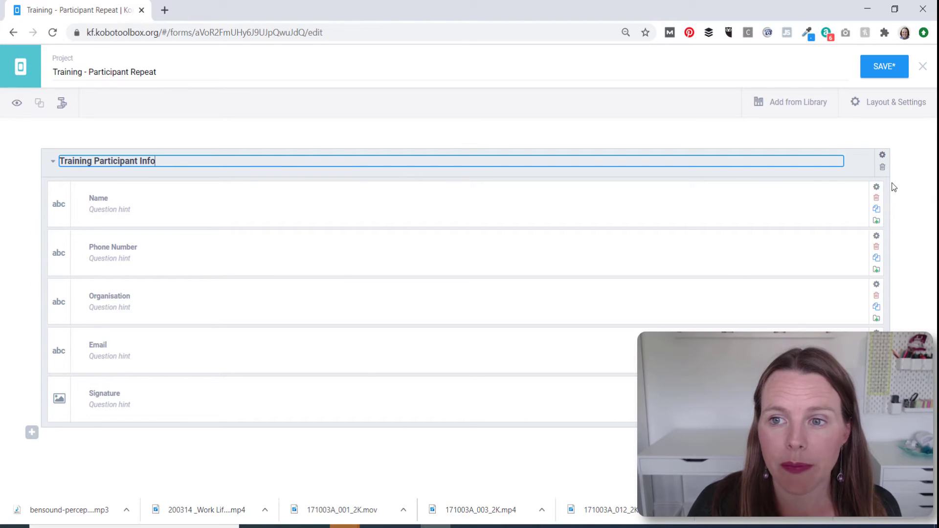
# Set the group's data column name to training_participants and make it repeat
pyautogui.click(882, 156)
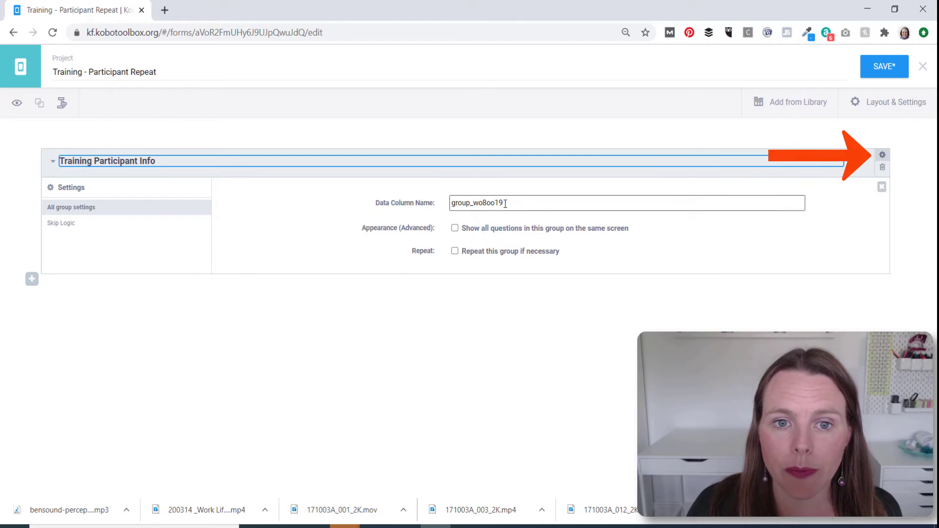
pyautogui.moveTo(506, 203); pyautogui.dragTo(421, 194)
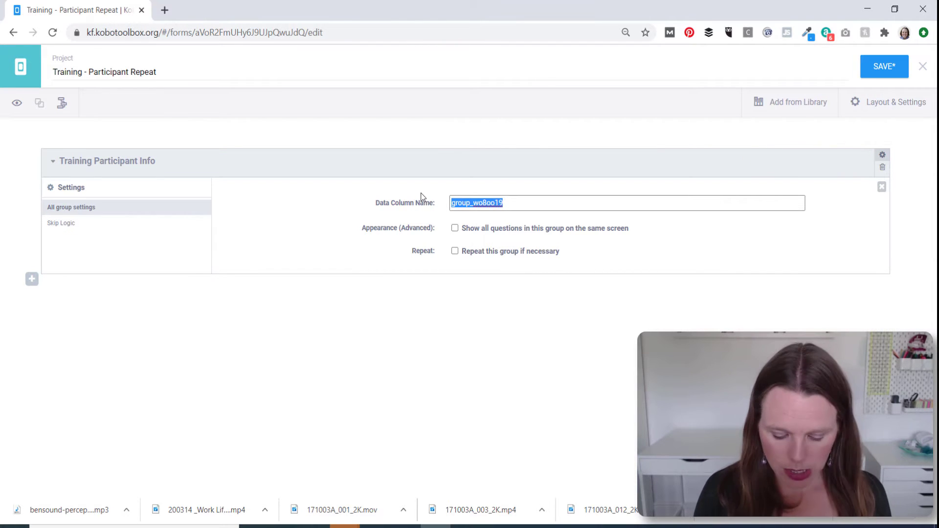
pyautogui.write('trai')
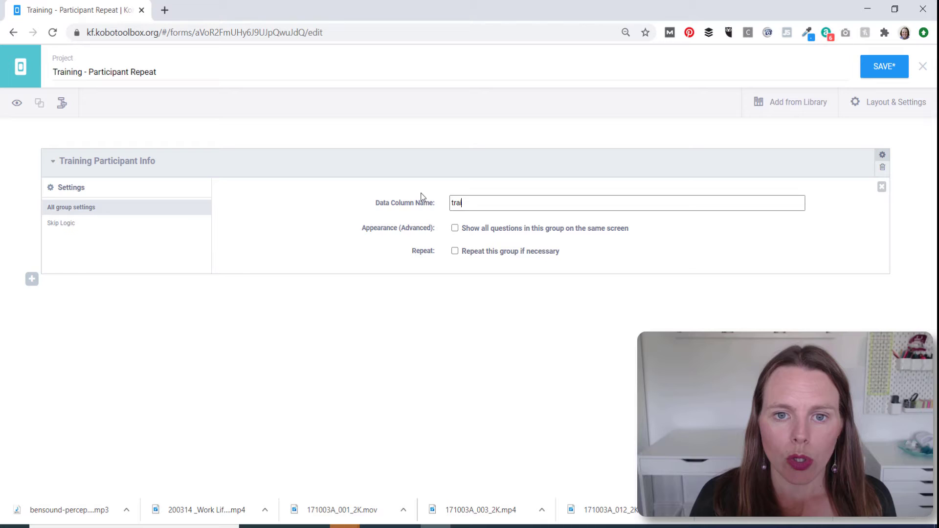
pyautogui.write('ning_participants')
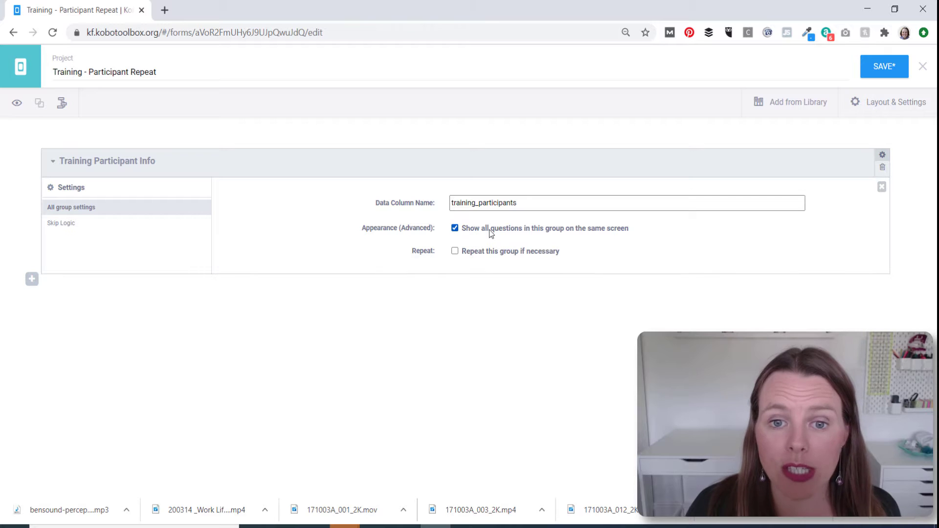
pyautogui.click(454, 252)
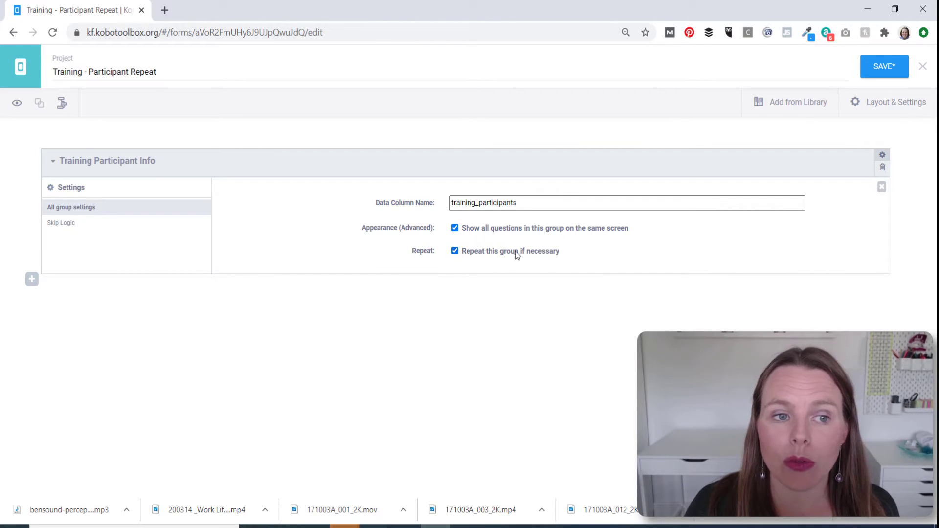
pyautogui.click(881, 187)
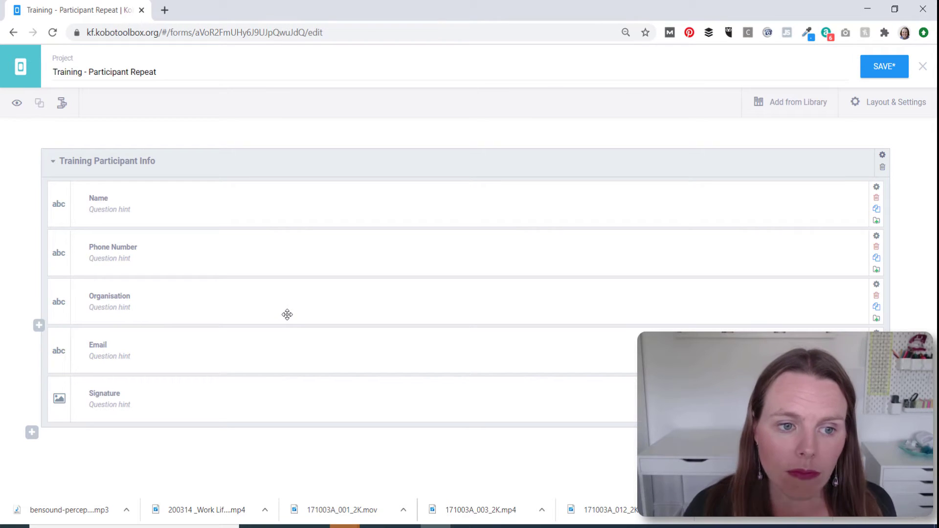
# Insert a 'Name of Training:' Text question above the Training Participant Info group
pyautogui.moveTo(32, 143)
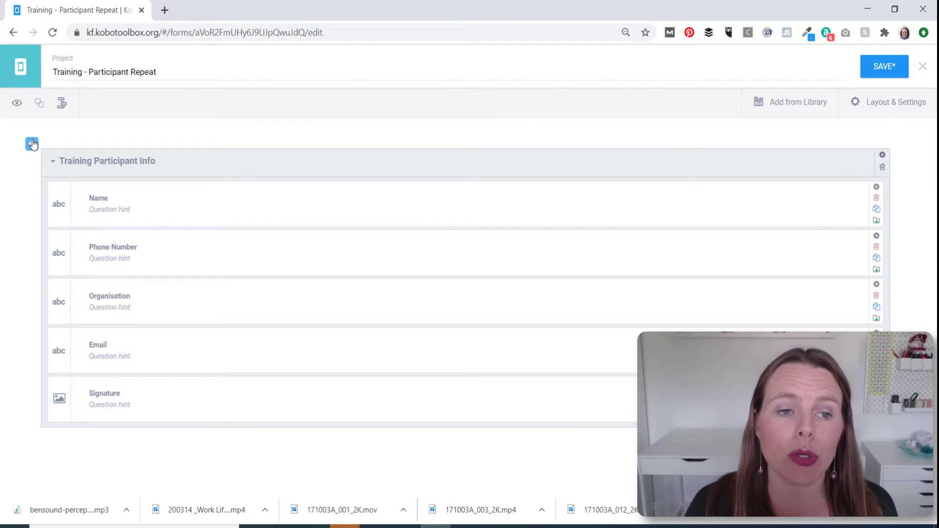
pyautogui.click(32, 144)
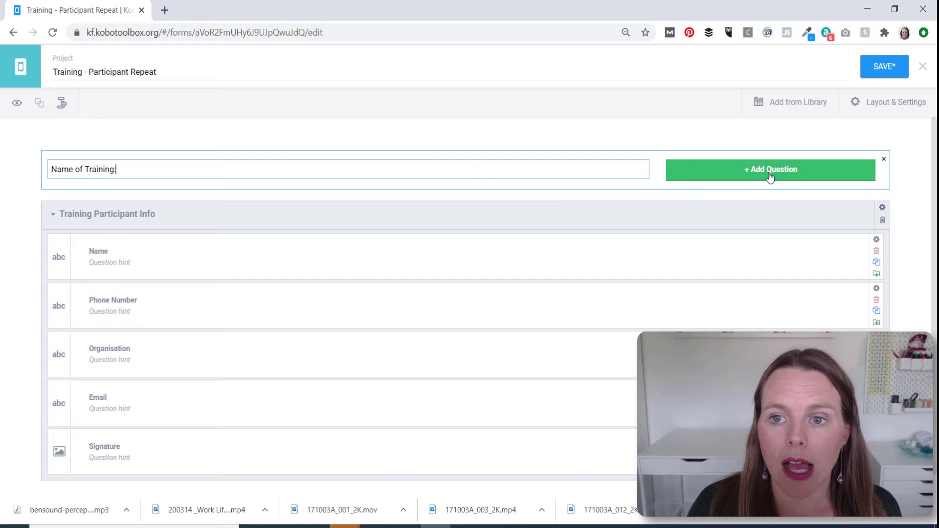
pyautogui.click(788, 173)
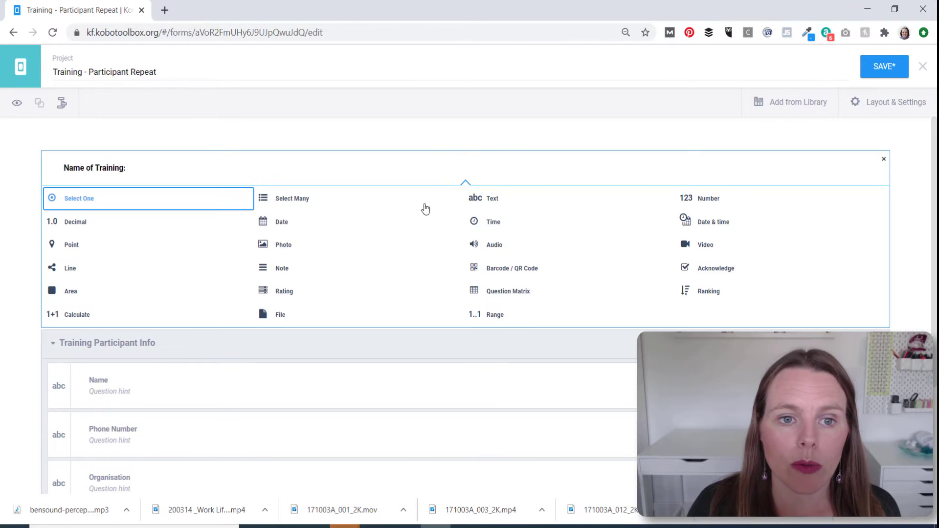
pyautogui.click(493, 198)
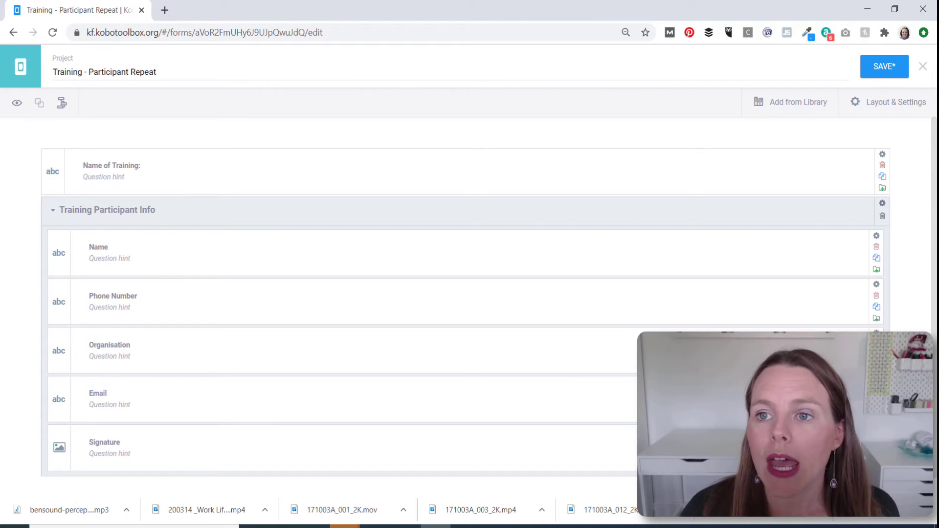
# Save the form and make the Name question mandatory
pyautogui.click(884, 66)
pyautogui.scroll(-1, 676, 283)
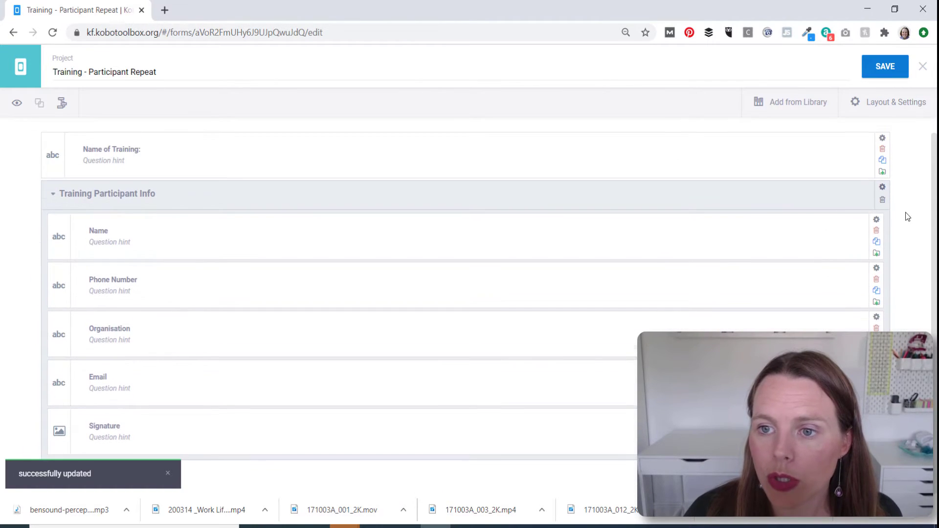
pyautogui.click(877, 213)
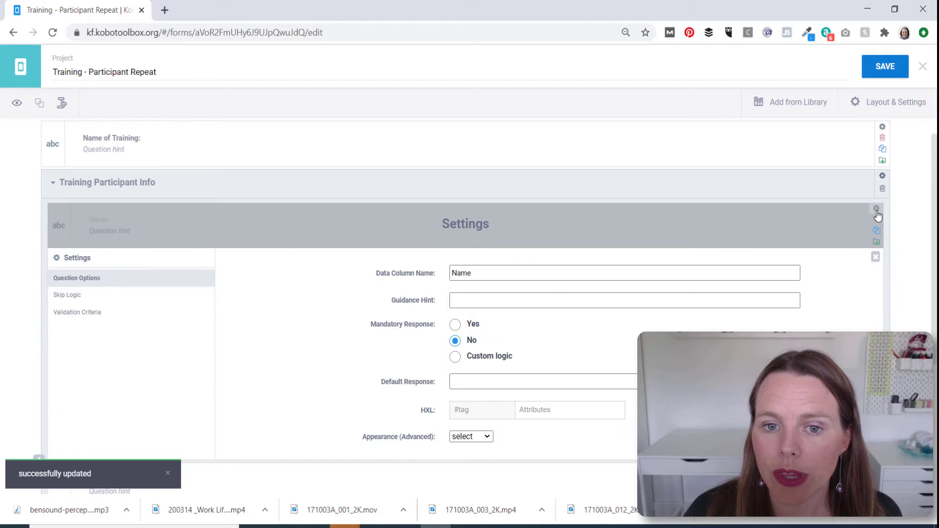
pyautogui.click(455, 325)
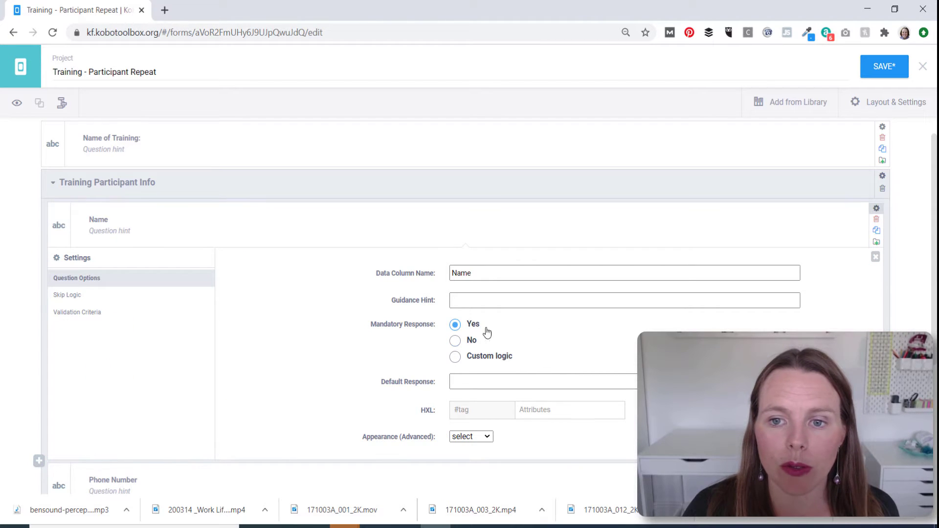
pyautogui.click(876, 209)
# Review Phone Number, Organisation, Email and Signature settings, then save the form
pyautogui.click(876, 258)
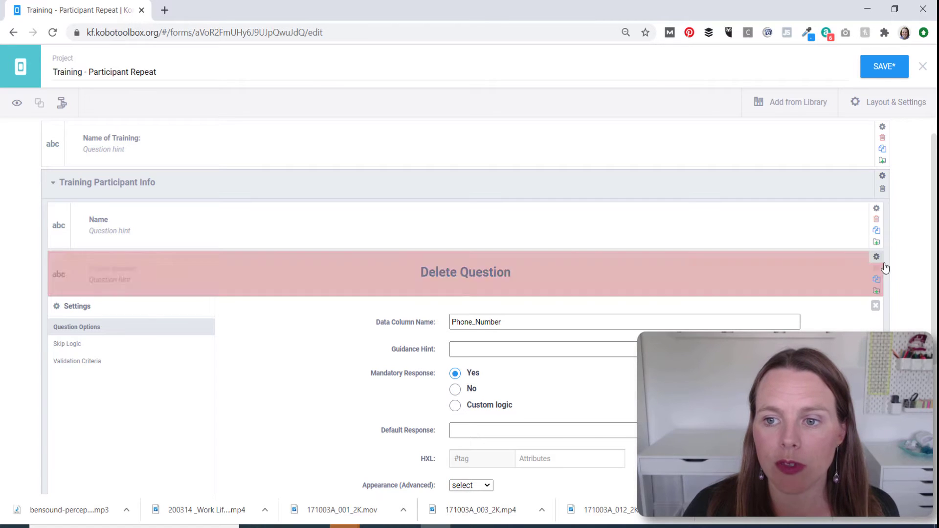
pyautogui.click(875, 258)
pyautogui.click(871, 309)
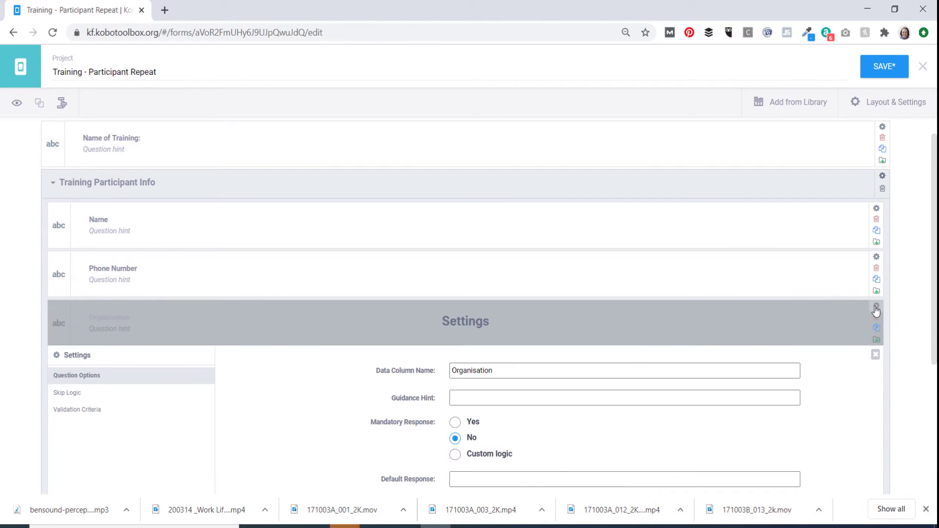
pyautogui.click(874, 354)
pyautogui.click(876, 354)
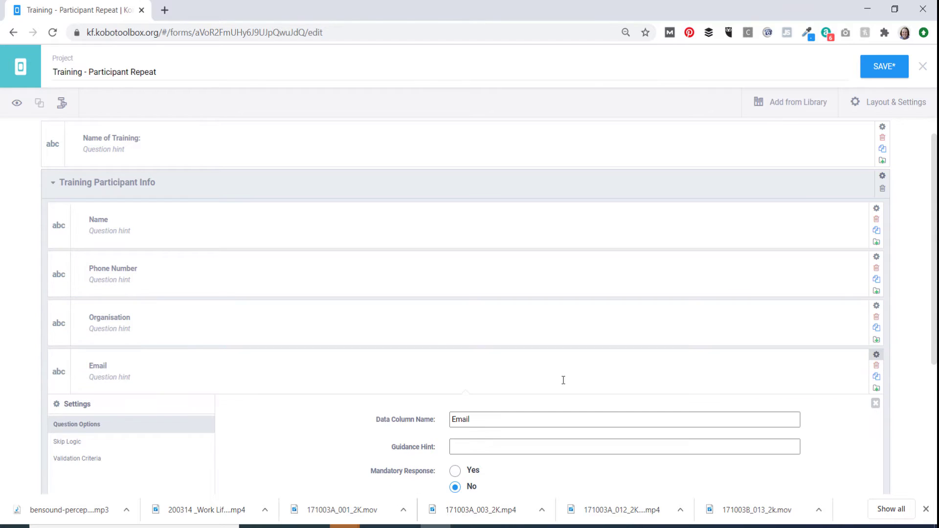
pyautogui.click(876, 354)
pyautogui.click(875, 405)
pyautogui.scroll(-4, 471, 334)
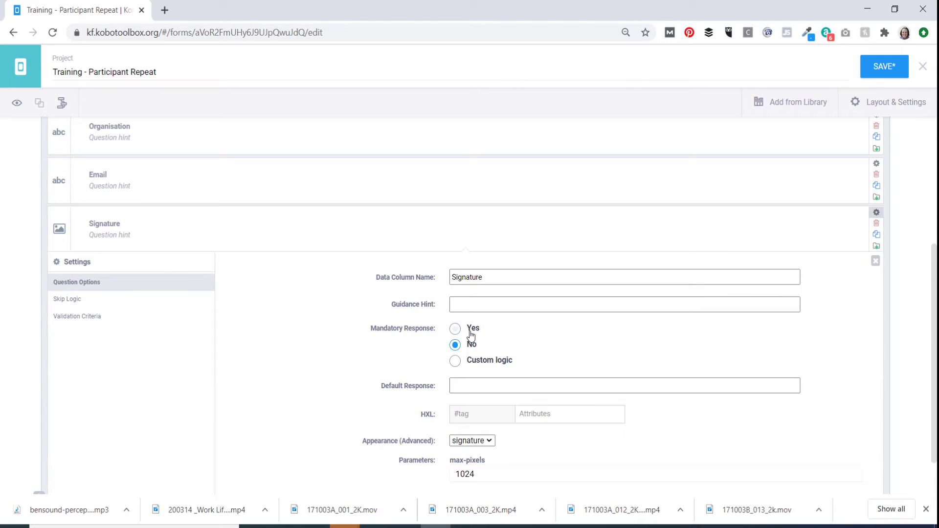
pyautogui.click(876, 212)
pyautogui.click(895, 72)
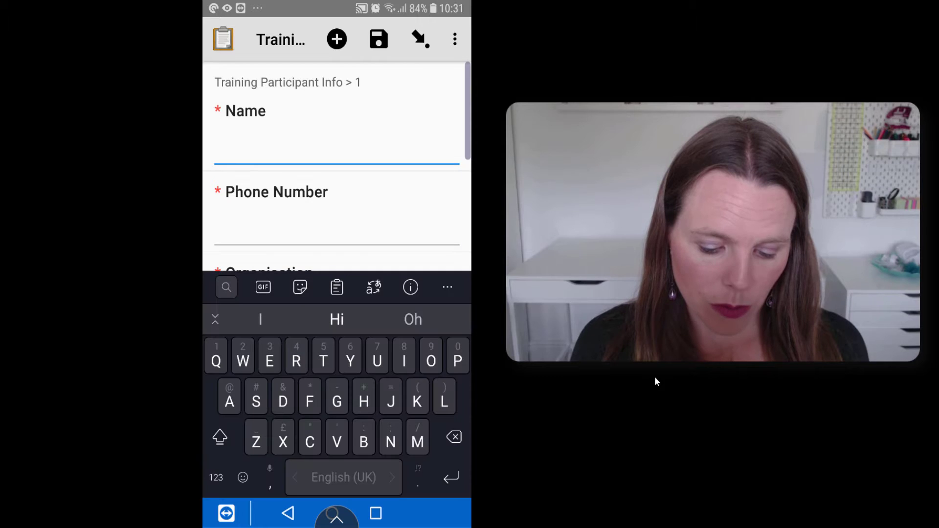
# Enter the first participant's name, phone number, 'Humanitarian Organisation' and e-mail address
pyautogui.write('Jim')
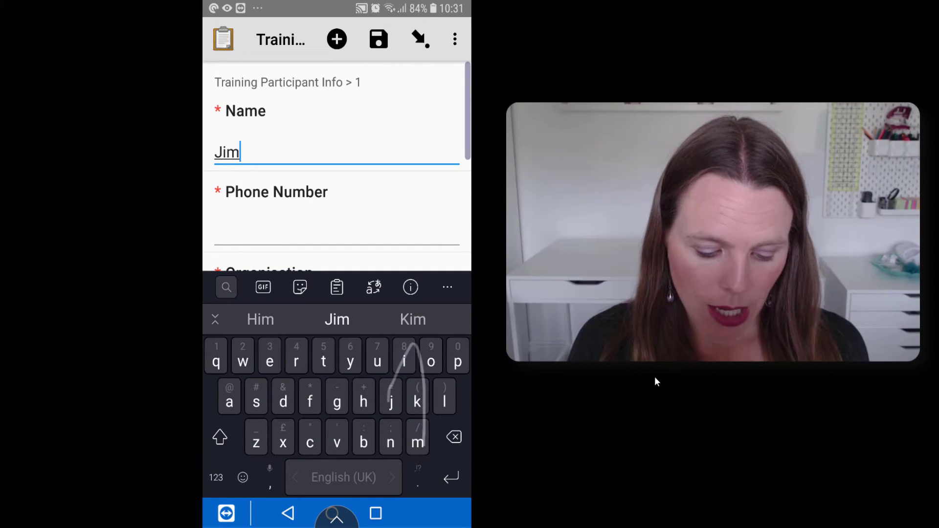
pyautogui.press('Return')
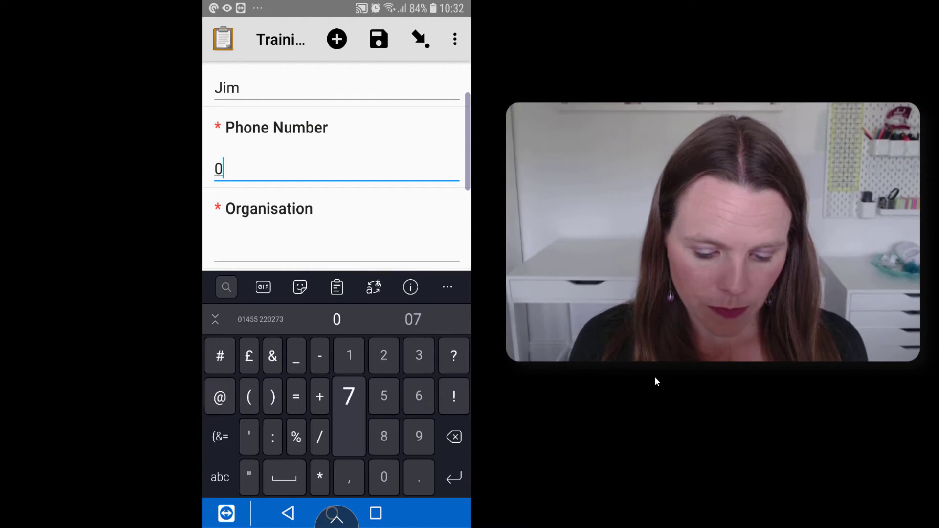
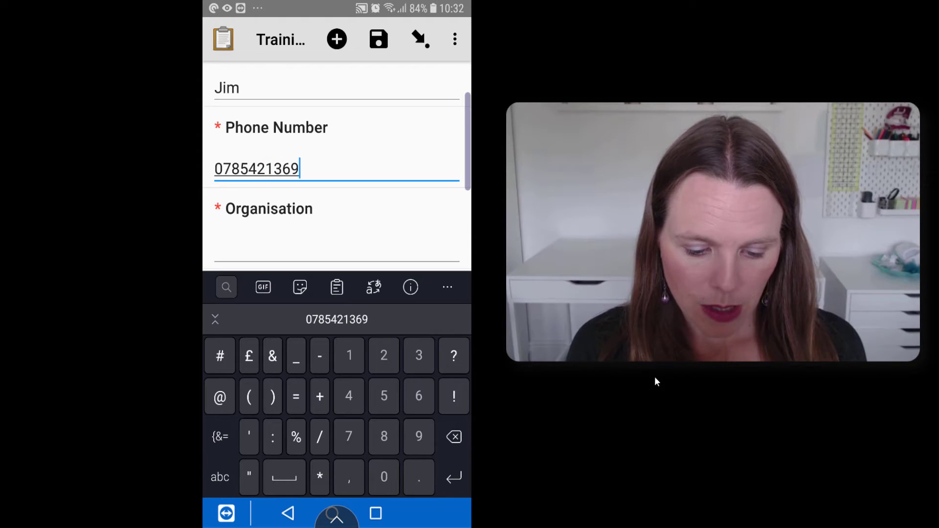
pyautogui.press('Return')
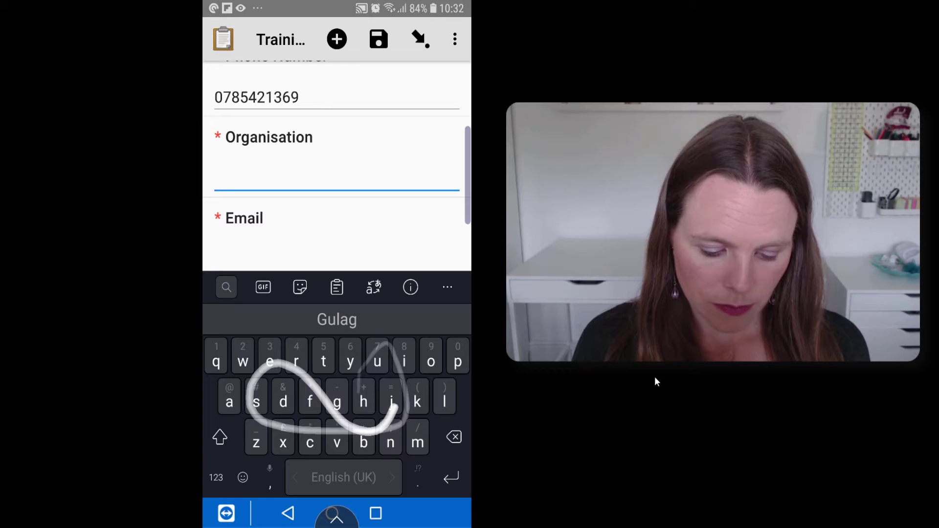
pyautogui.write('Humanitarian')
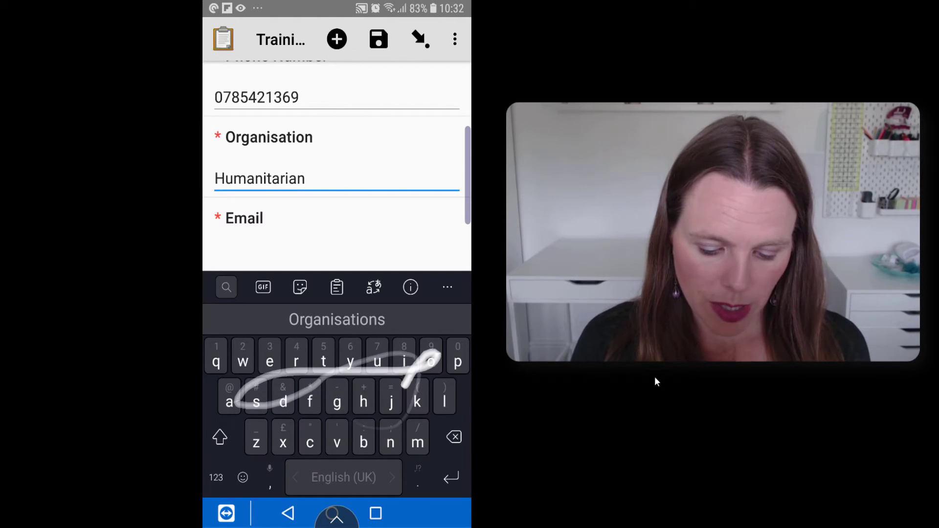
pyautogui.write(' Organisation')
pyautogui.press('Return')
pyautogui.write('Jim@')
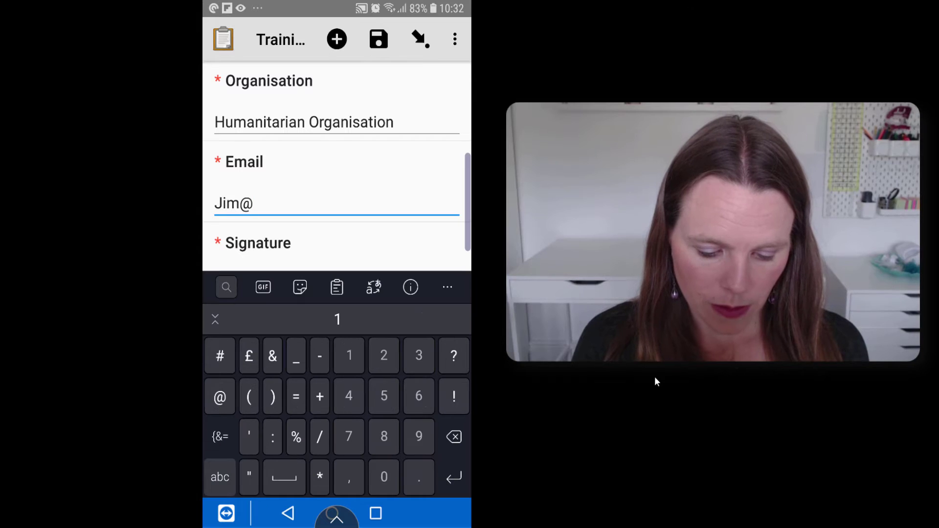
pyautogui.write('fak')
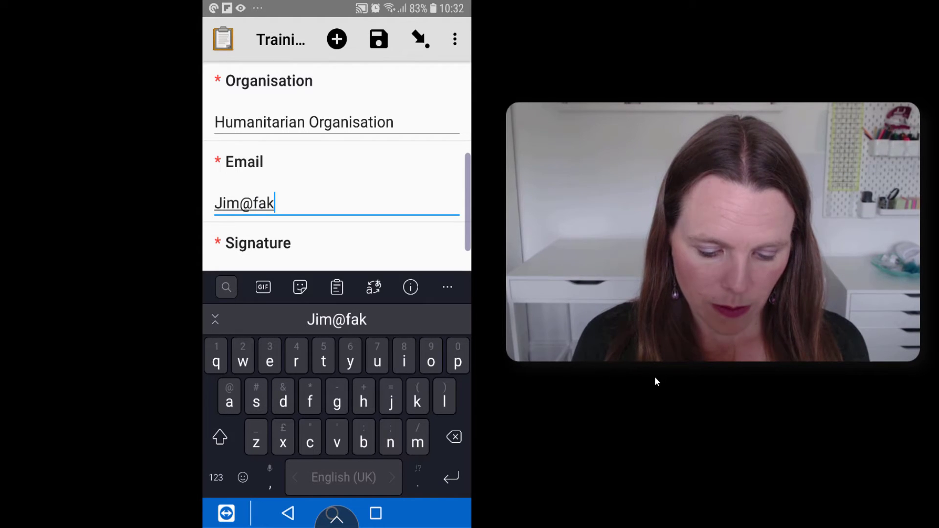
pyautogui.write('eemail.c')
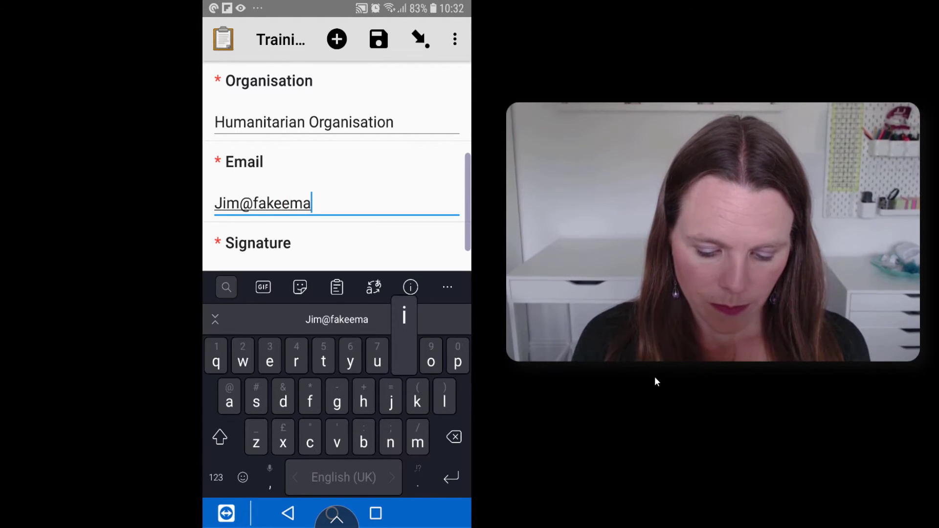
pyautogui.write('om')
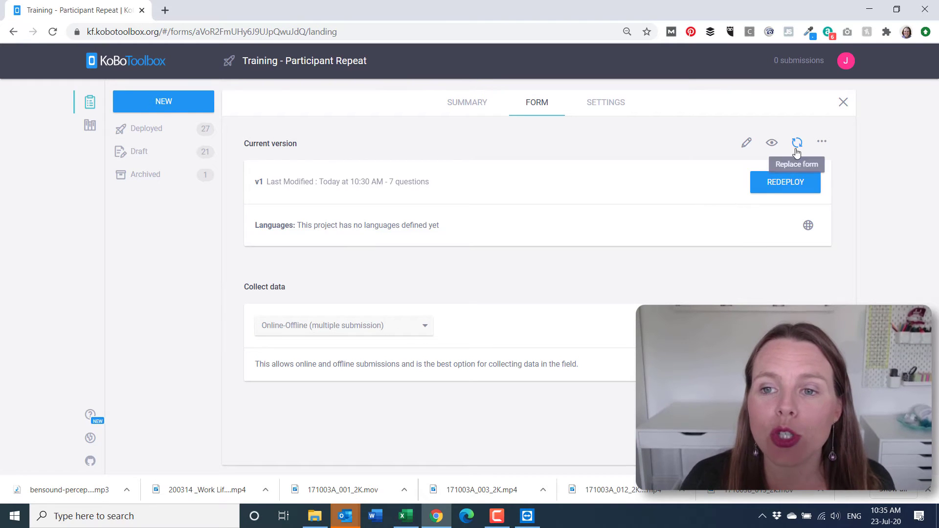
# Download the form as an XLS file from the More Actions menu
pyautogui.click(822, 145)
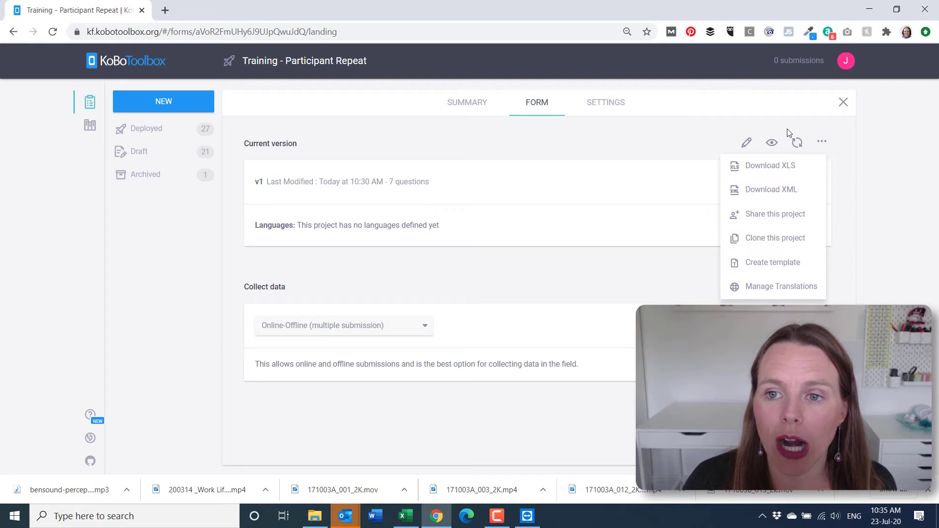
pyautogui.click(776, 172)
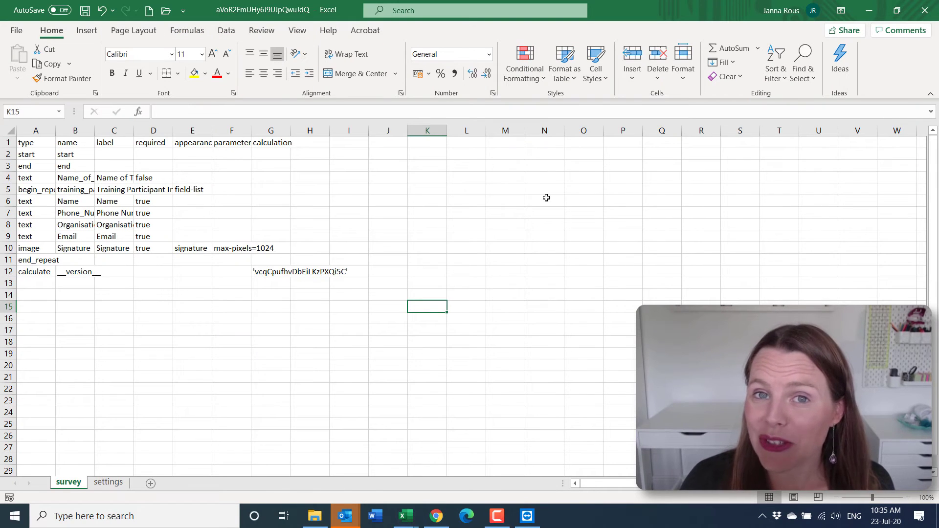
# Autofit all survey sheet columns so types, names and labels are readable
pyautogui.click(7, 132)
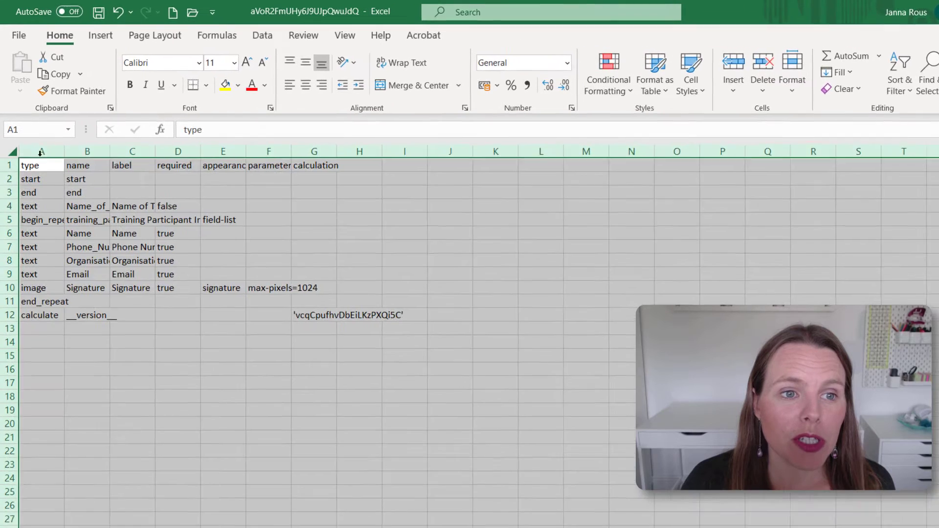
pyautogui.doubleClick(94, 130)
pyautogui.click(483, 239)
pyautogui.click(538, 298)
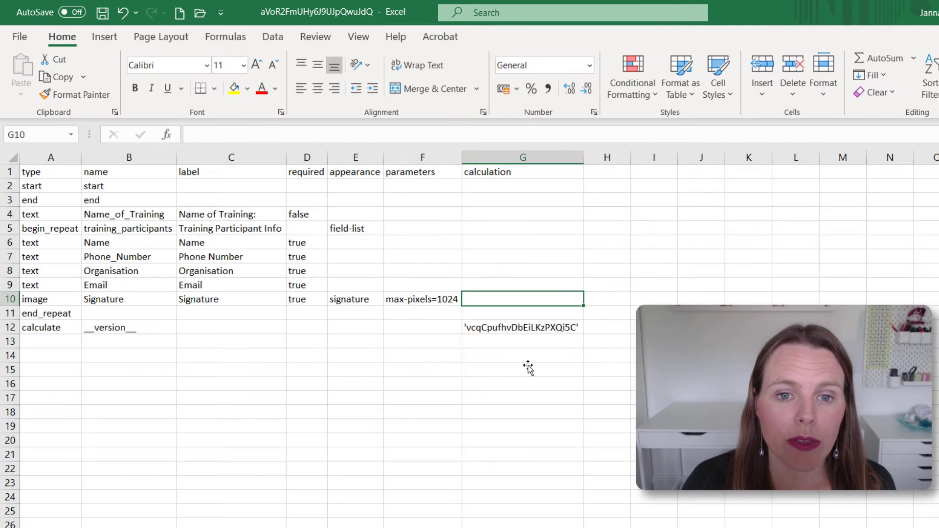
pyautogui.click(523, 384)
pyautogui.click(199, 299)
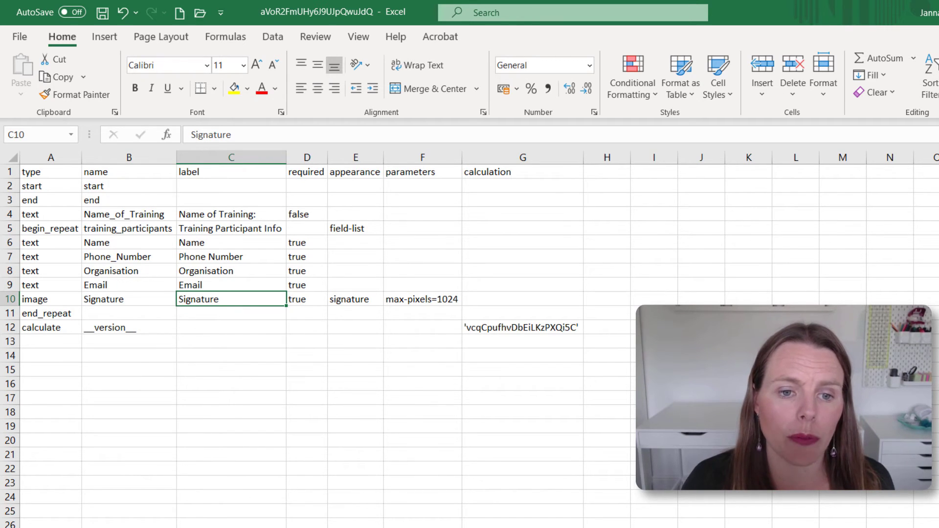
# Check the version on the settings sheet, then return to the survey sheet
pyautogui.hotkey('ctrl', 'pagedown')
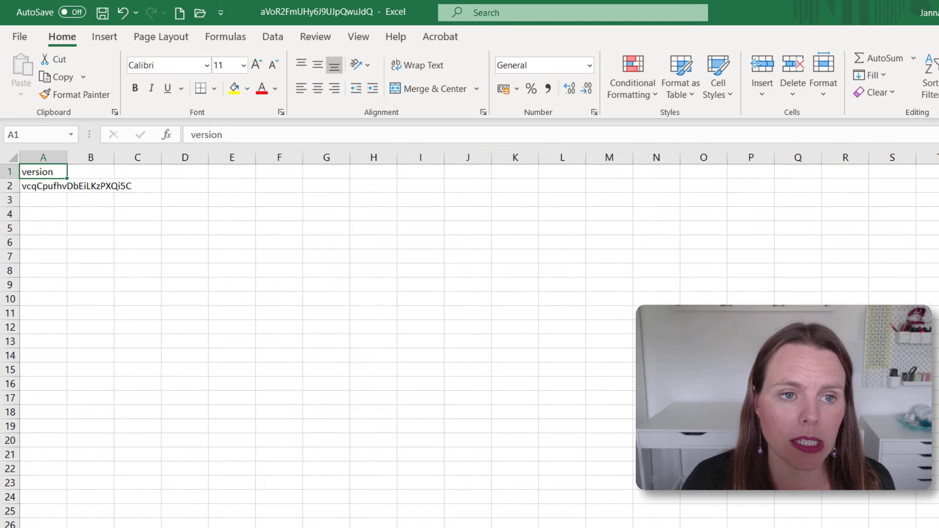
pyautogui.hotkey('ctrl', 'pageup')
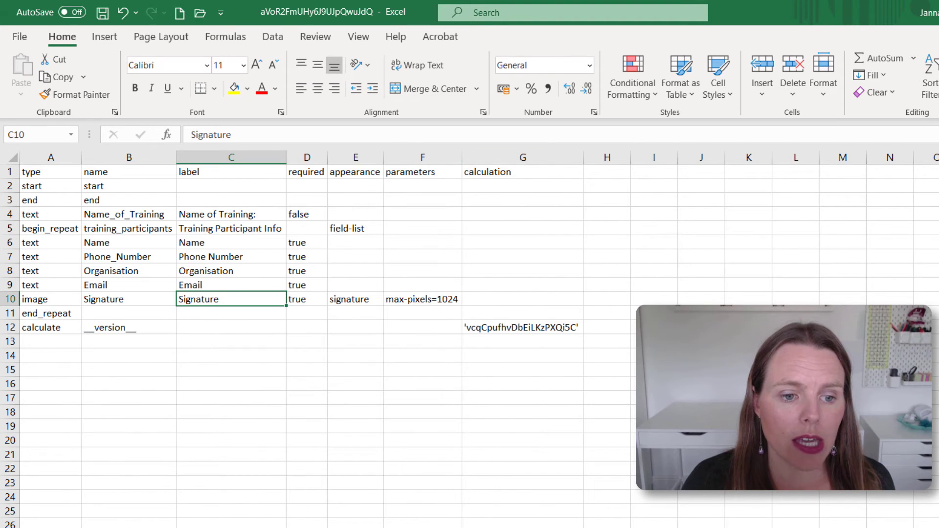
pyautogui.hotkey('ctrl', 'pagedown')
pyautogui.hotkey('ctrl', 'pageup')
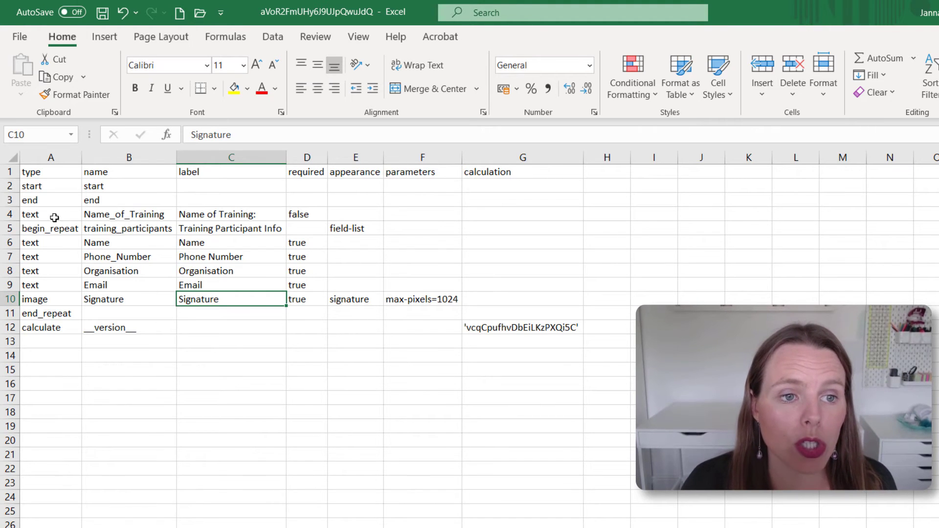
# Insert a blank row 5 above the begin_repeat row on the survey sheet
pyautogui.rightClick(8, 229)
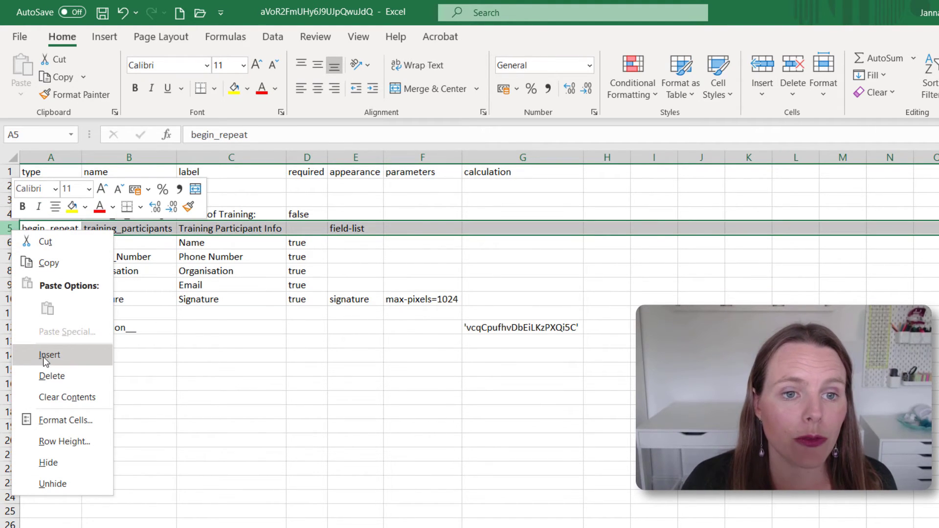
pyautogui.press('Escape')
pyautogui.click(41, 229)
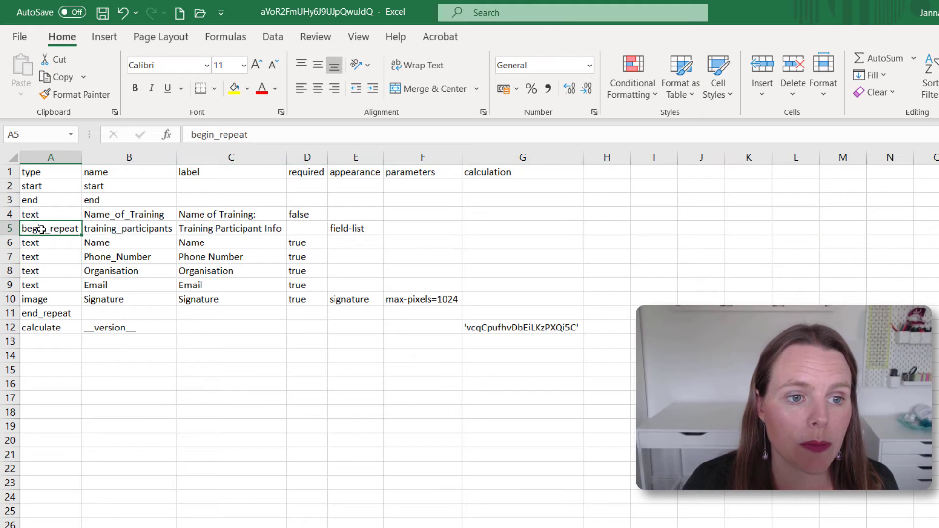
pyautogui.click(43, 312)
pyautogui.click(11, 229)
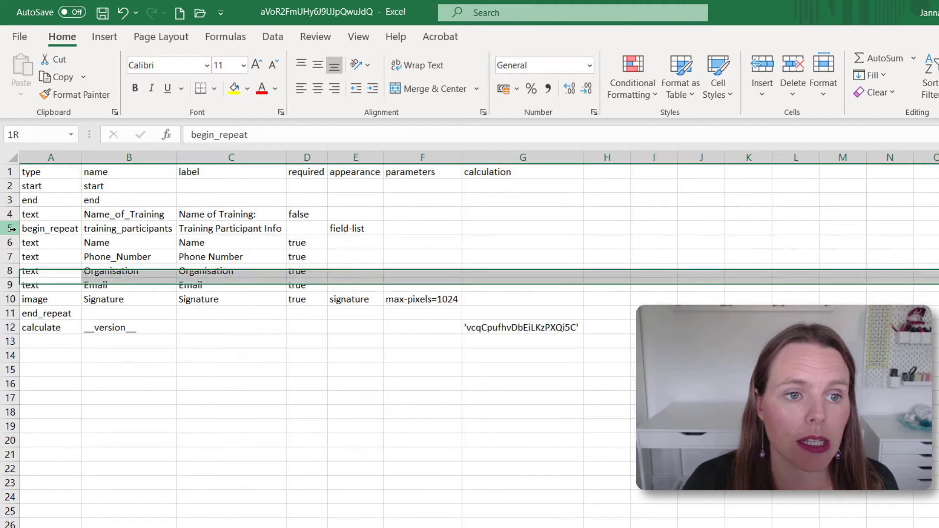
pyautogui.rightClick(11, 228)
pyautogui.click(49, 349)
pyautogui.click(49, 256)
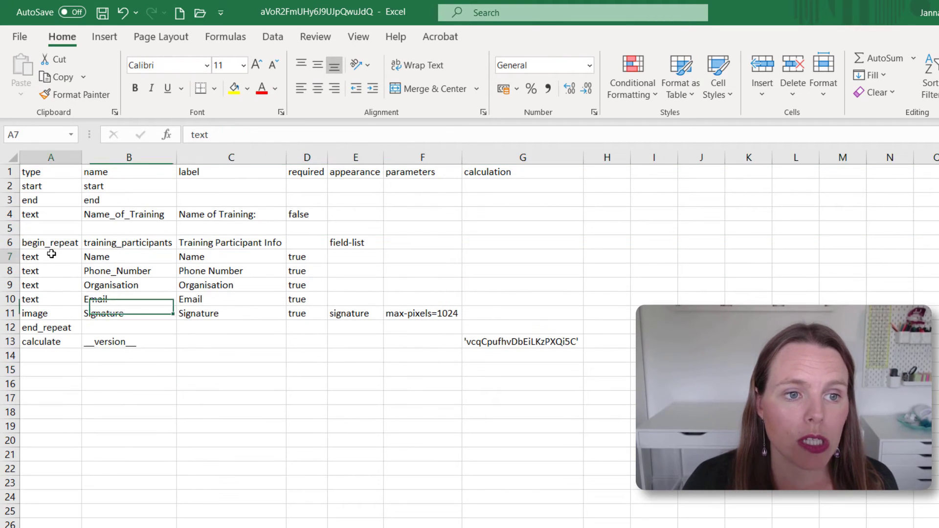
pyautogui.click(79, 214)
pyautogui.click(25, 227)
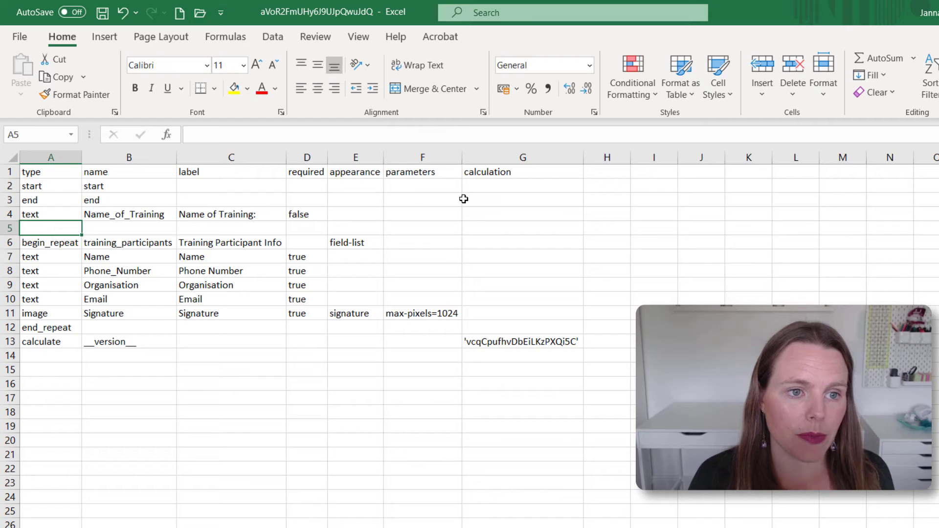
# Fill row 5 as an integer question number_of_participants labelled "How many training participants do you have?"
pyautogui.write('integer')
pyautogui.press('Tab')
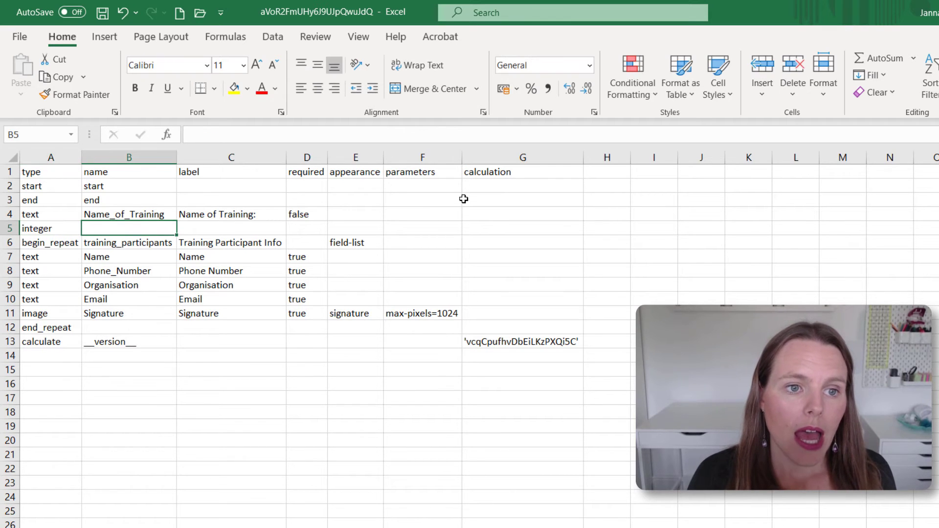
pyautogui.press('Tab')
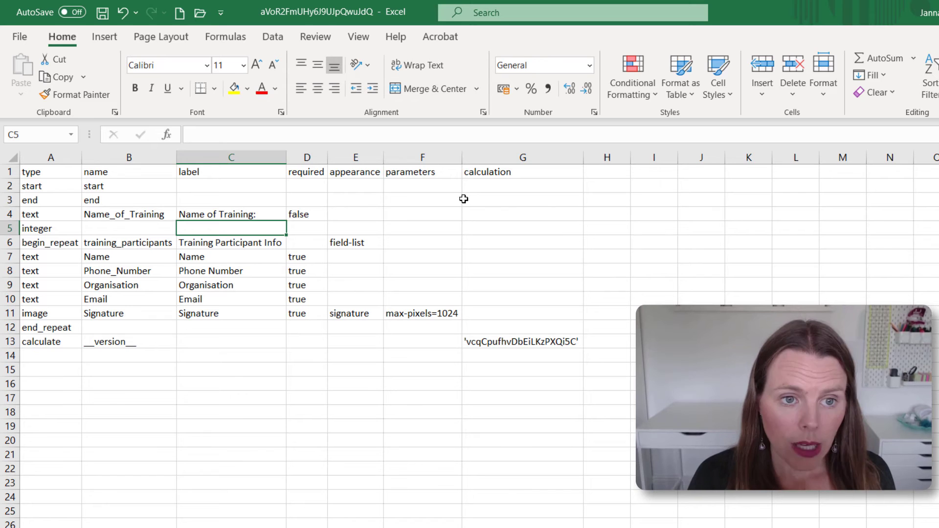
pyautogui.write('How many ')
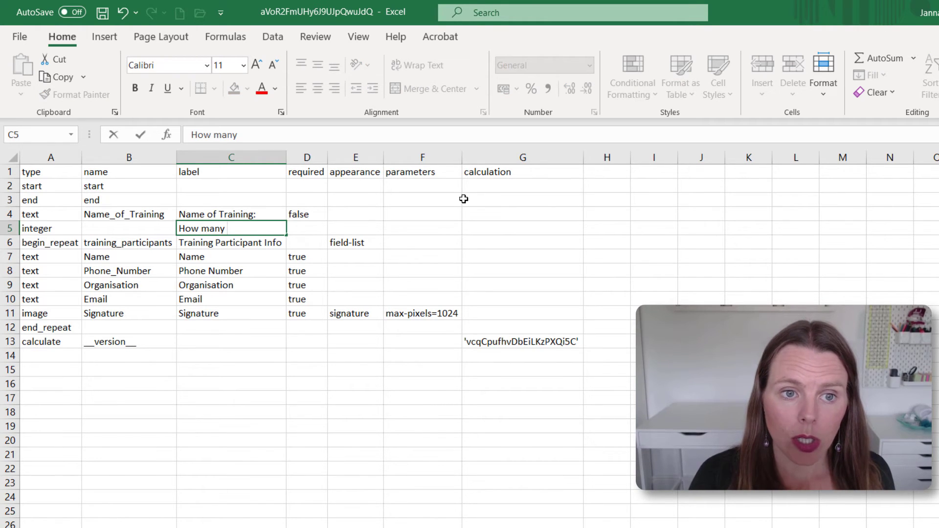
pyautogui.write('training particip')
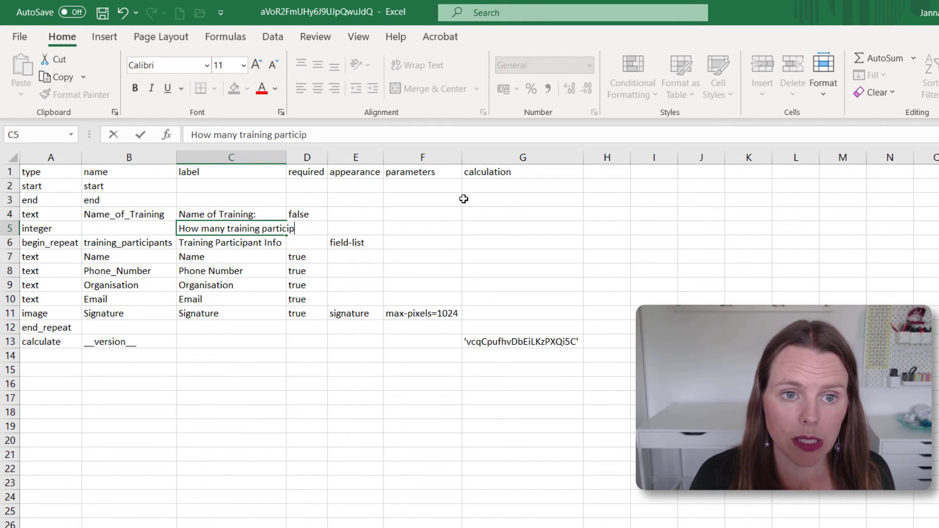
pyautogui.write('ants do you hav')
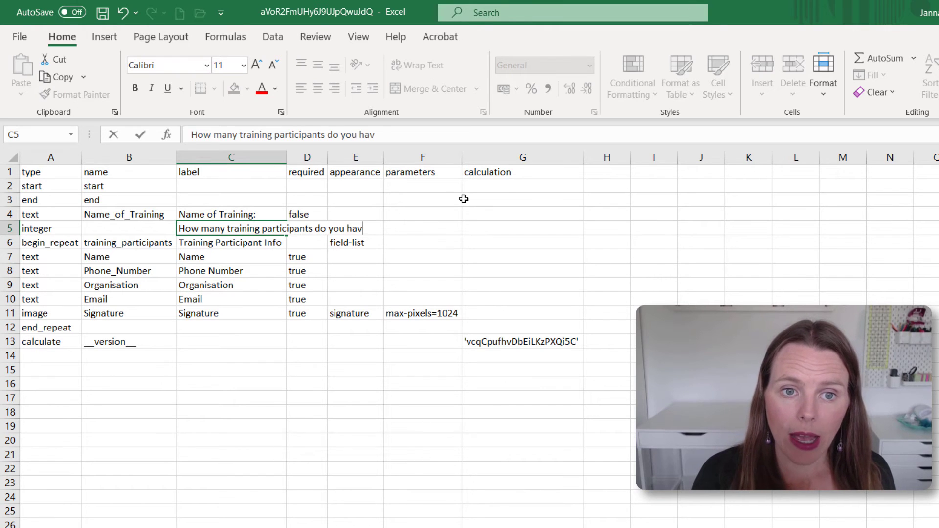
pyautogui.write('e?')
pyautogui.press('Return')
pyautogui.press('Up')
pyautogui.press('Right')
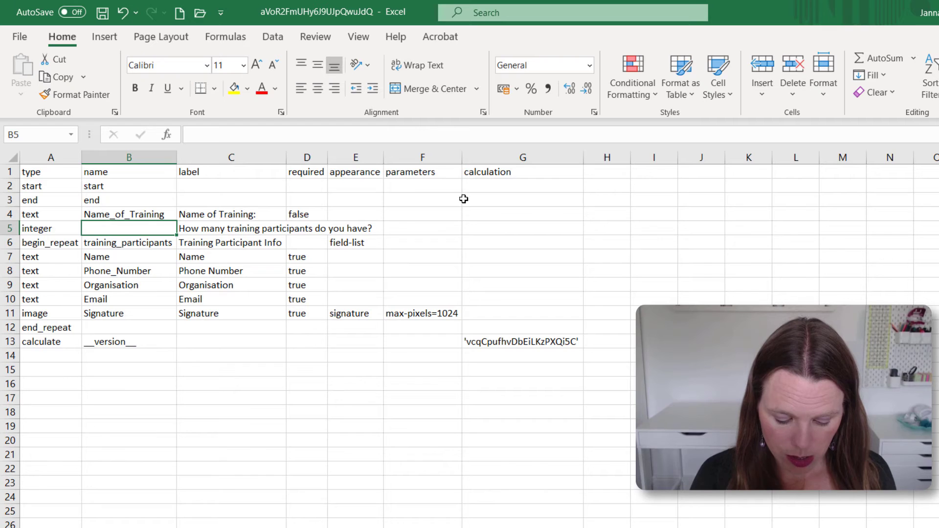
pyautogui.write('number_of')
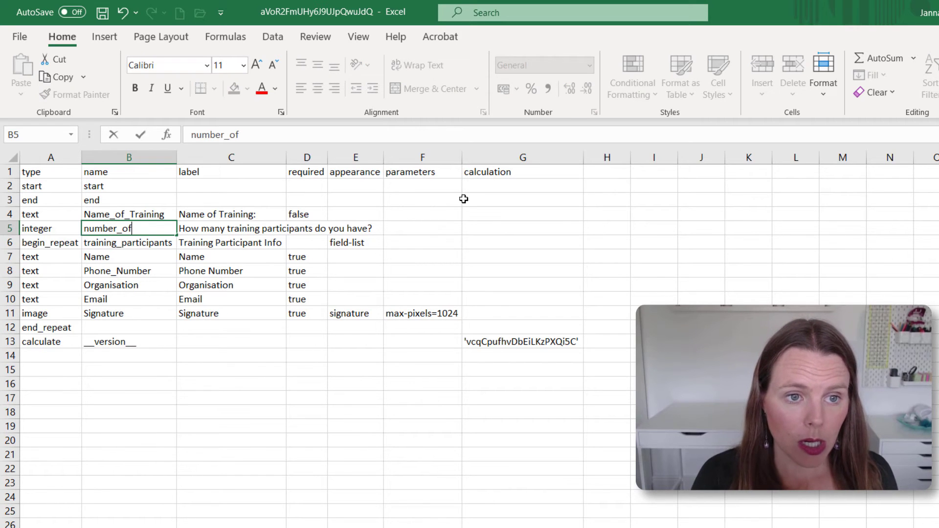
pyautogui.write('_participants')
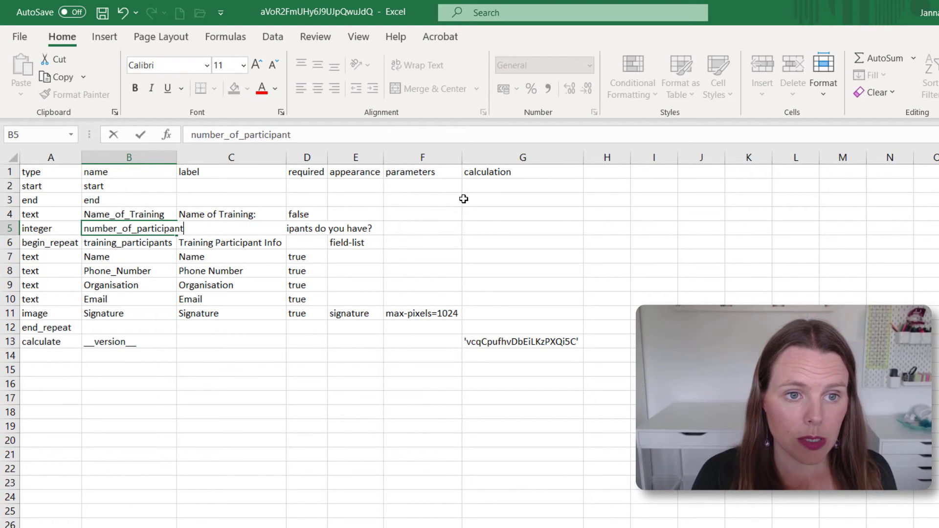
pyautogui.press('Return')
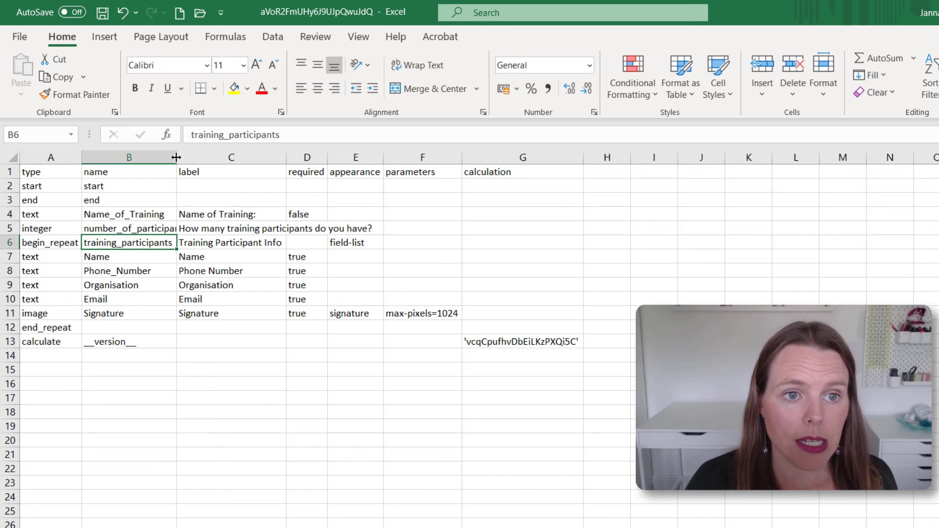
# Autofit columns B and C to show the full names and question label
pyautogui.doubleClick(176, 157)
pyautogui.press('Left')
pyautogui.press('Right')
pyautogui.press('Right')
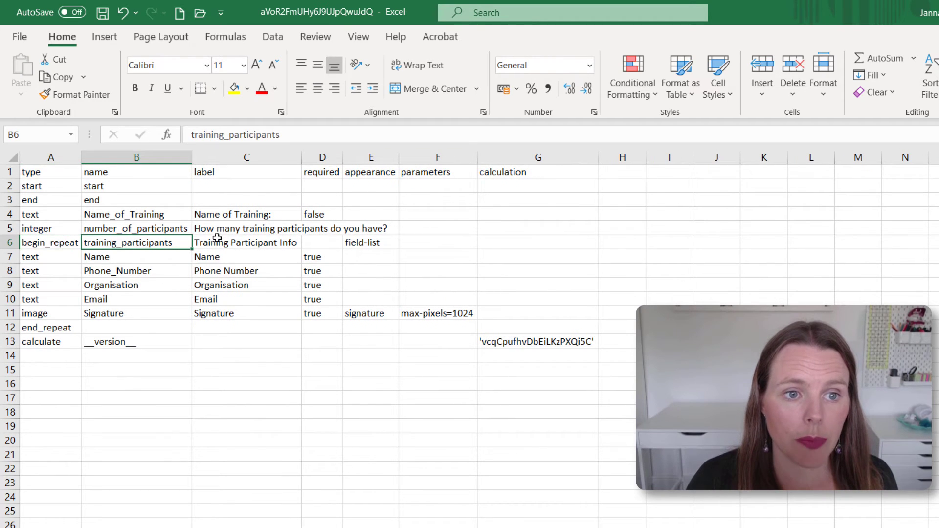
pyautogui.click(268, 229)
pyautogui.doubleClick(310, 157)
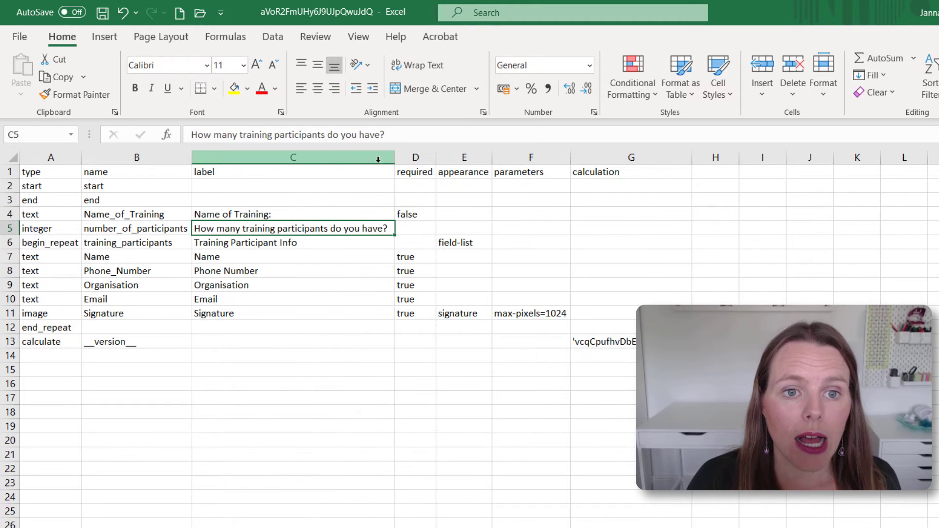
# Set required to TRUE for number_of_participants (D5) and Name_of_Training (D4)
pyautogui.click(429, 225)
pyautogui.write('tru')
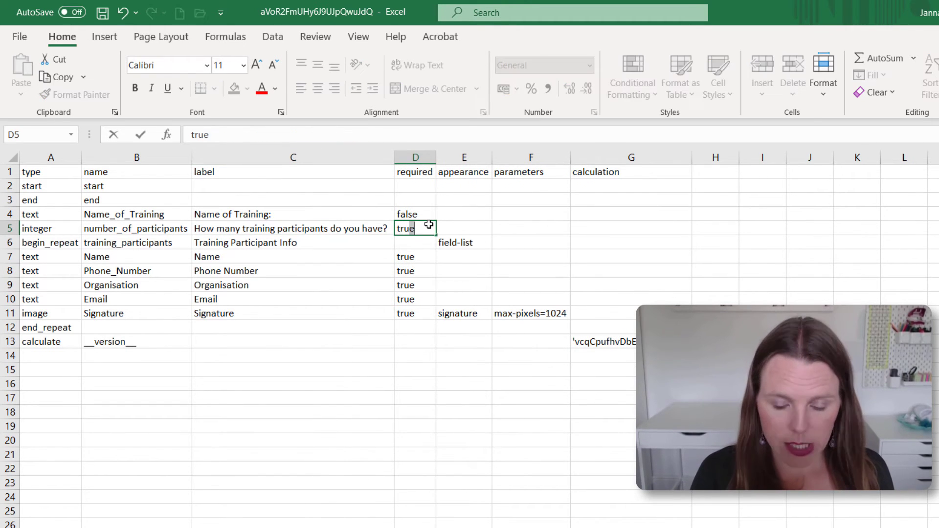
pyautogui.write('e')
pyautogui.press('Return')
pyautogui.press('Up')
pyautogui.press('Up')
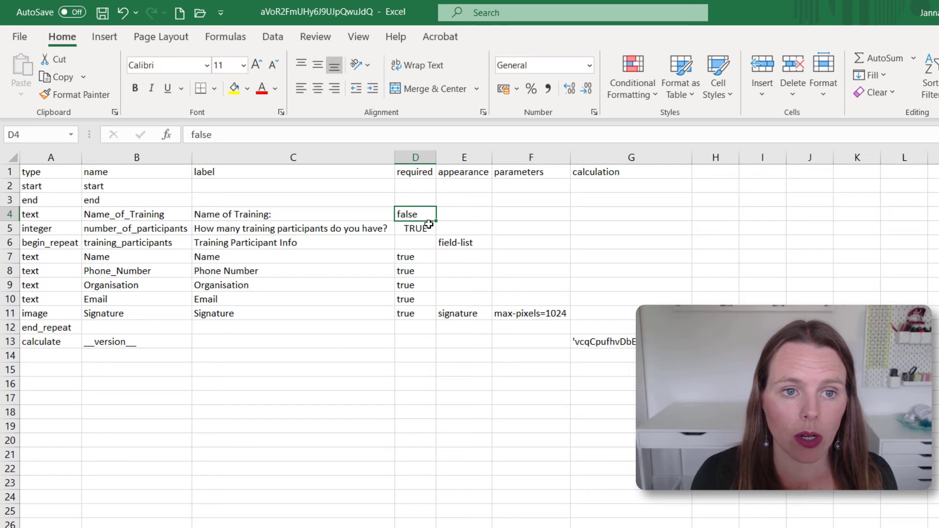
pyautogui.write('true')
pyautogui.press('Return')
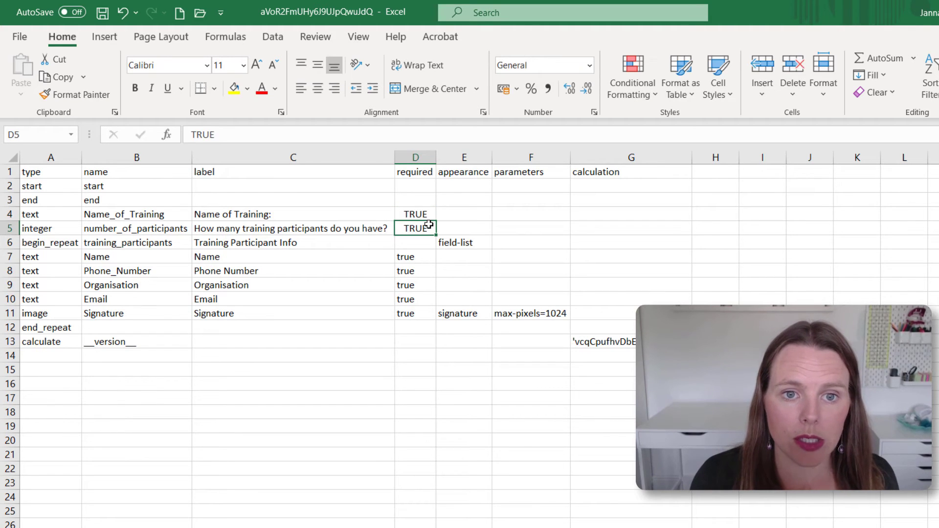
pyautogui.press('Up')
pyautogui.press('Down')
pyautogui.press('Down')
pyautogui.press('Down')
pyautogui.press('Down')
pyautogui.press('Down')
pyautogui.press('Down')
pyautogui.press('Down')
pyautogui.press('Down')
pyautogui.press('Up')
pyautogui.press('Up')
pyautogui.press('Up')
pyautogui.press('Up')
pyautogui.press('Up')
pyautogui.press('Up')
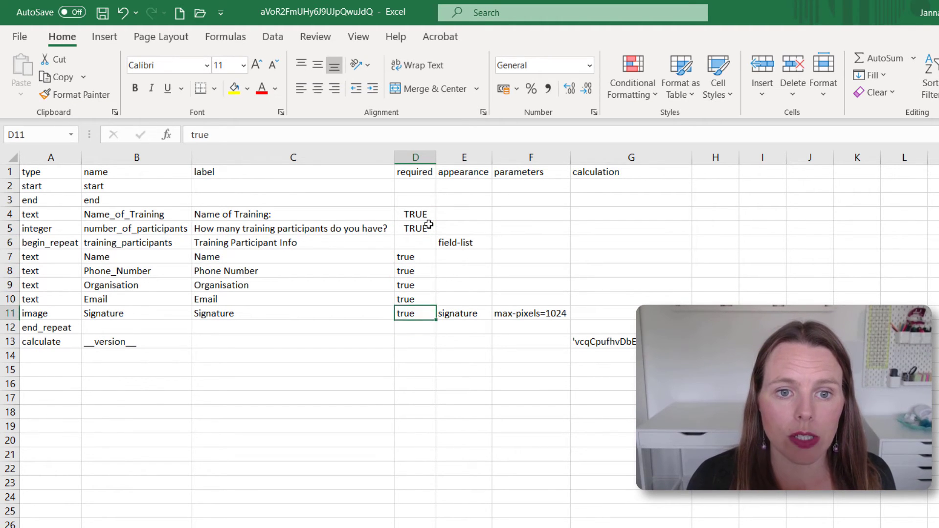
pyautogui.press('Up')
pyautogui.press('Up')
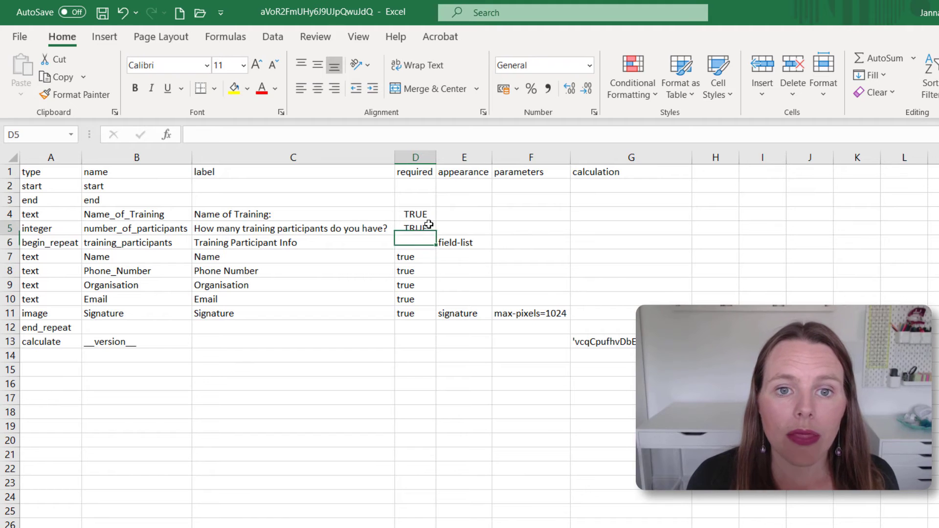
pyautogui.press('Down')
pyautogui.press('Down')
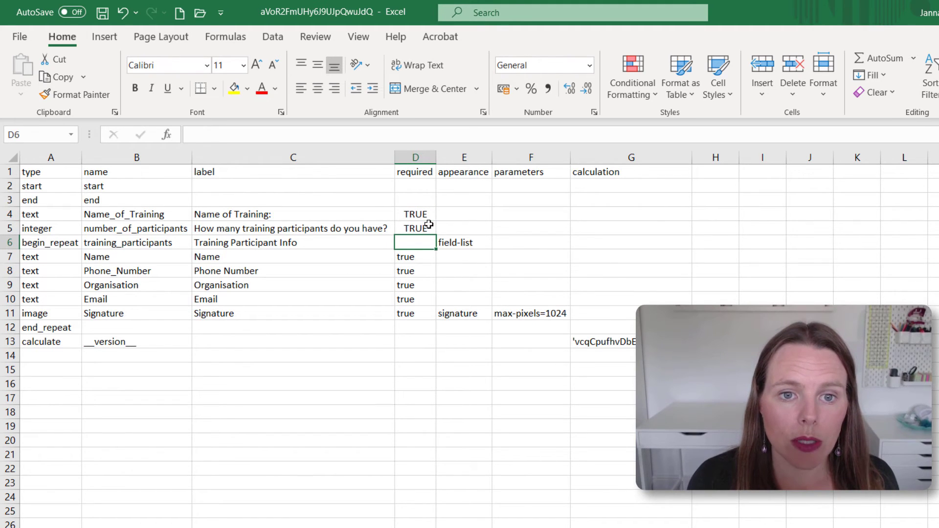
pyautogui.press('Right')
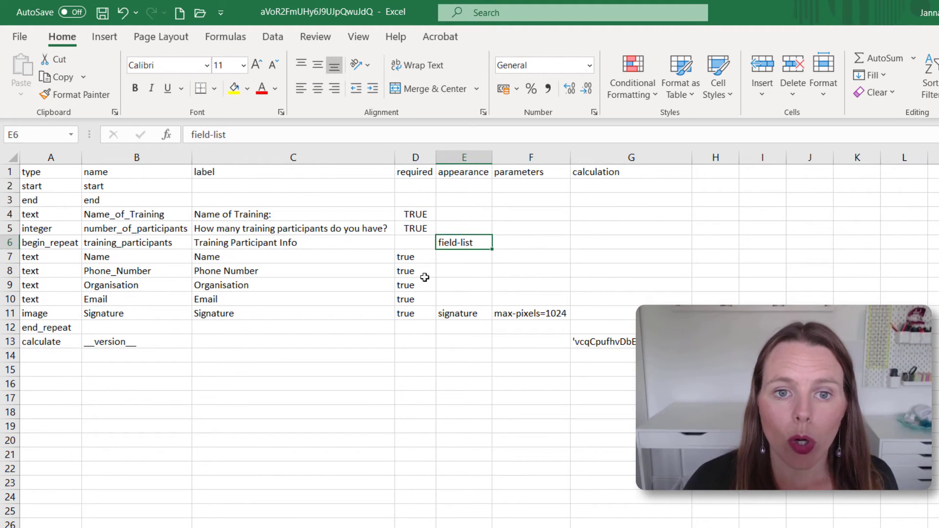
# Add a repeat_count column in H1 and set H6 to ${number_of_participants} for the repeat
pyautogui.click(712, 176)
pyautogui.write('repe')
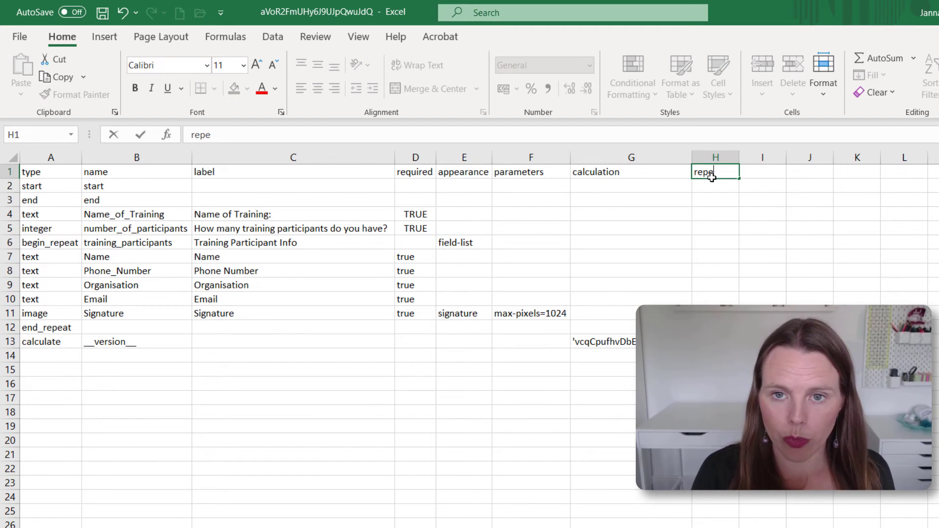
pyautogui.write('at_count')
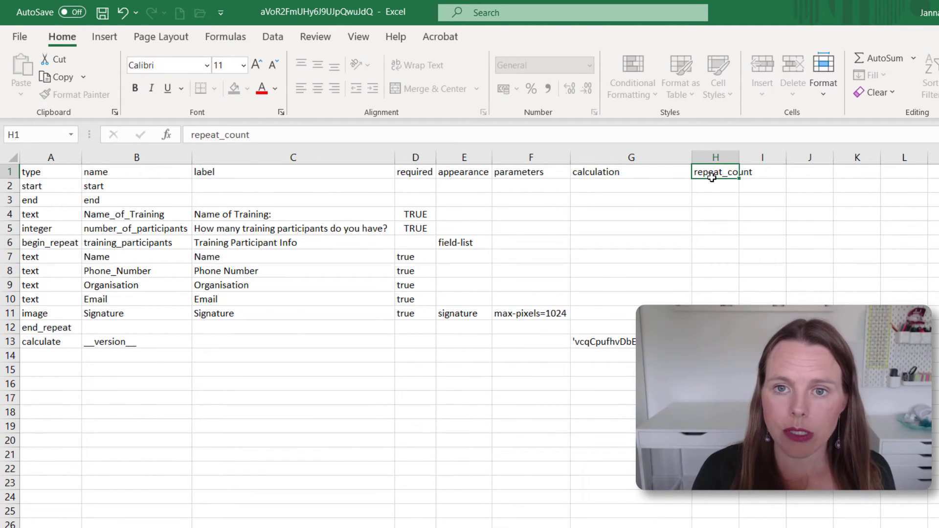
pyautogui.press('Return')
pyautogui.click(459, 243)
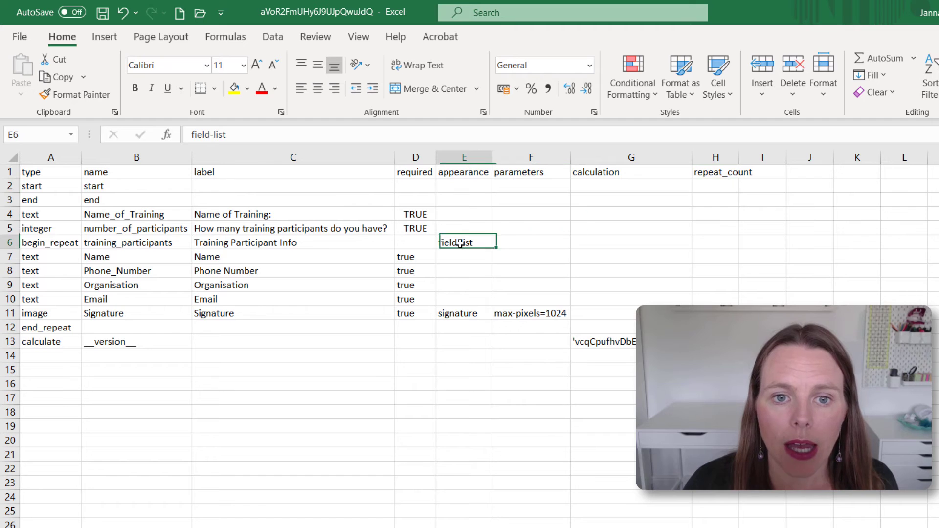
pyautogui.moveTo(10, 242); pyautogui.dragTo(73, 241)
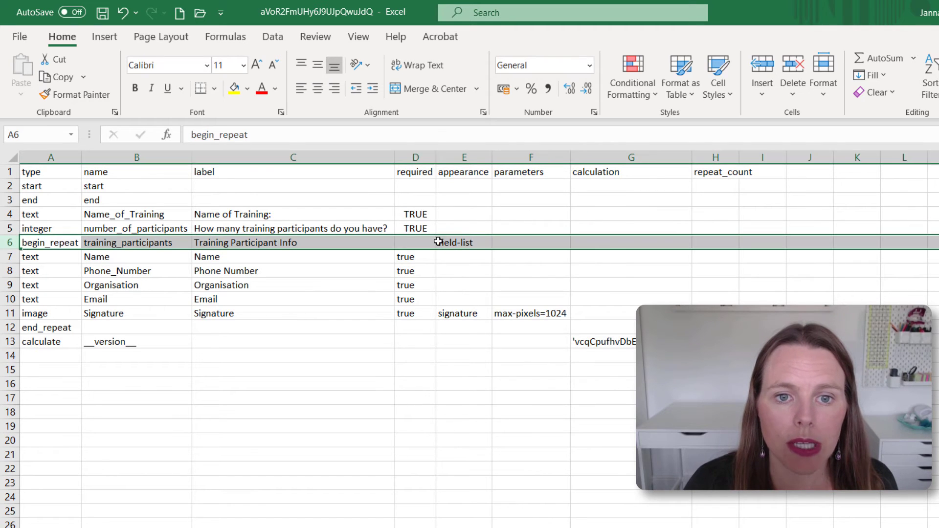
pyautogui.click(713, 240)
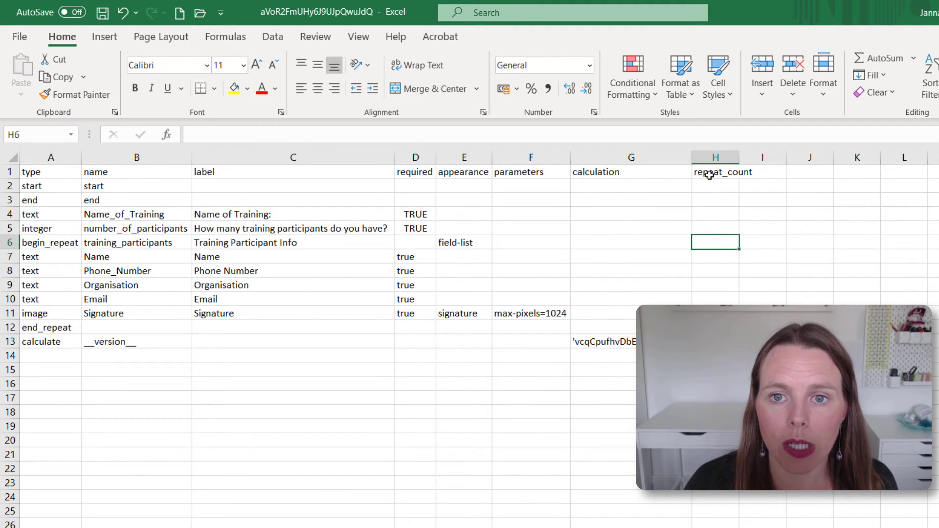
pyautogui.write('$')
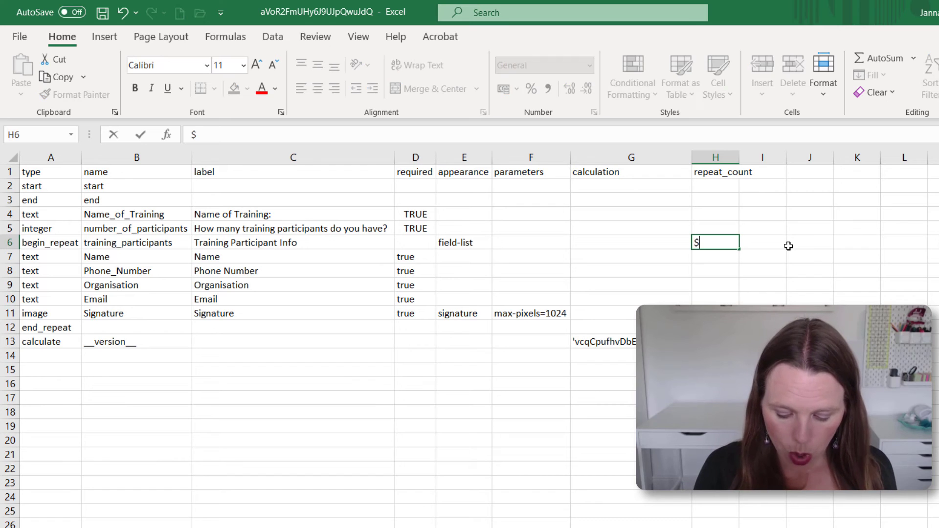
pyautogui.write('{nu')
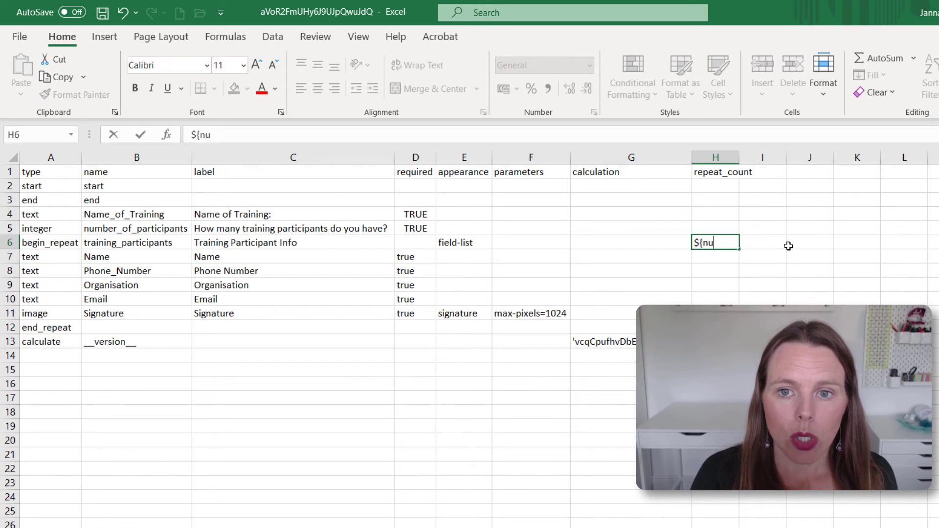
pyautogui.write('mber_of')
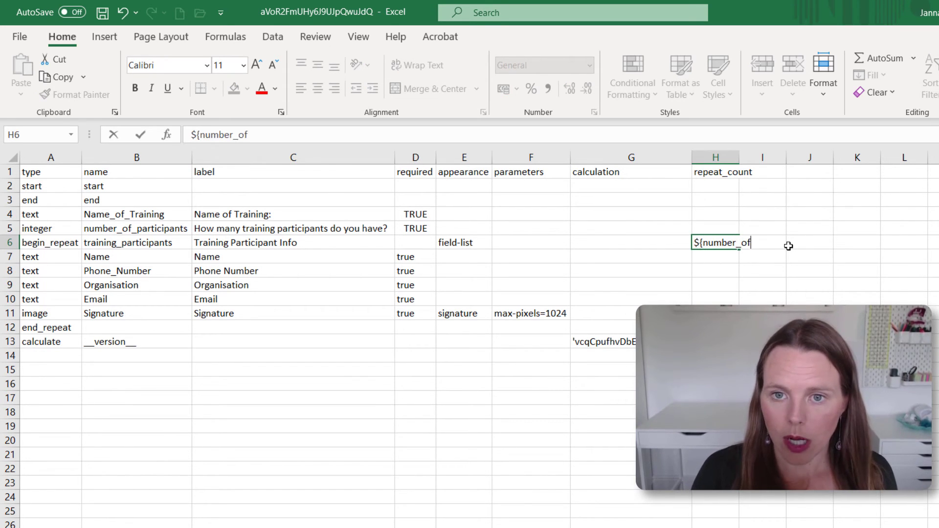
pyautogui.write('_particpant')
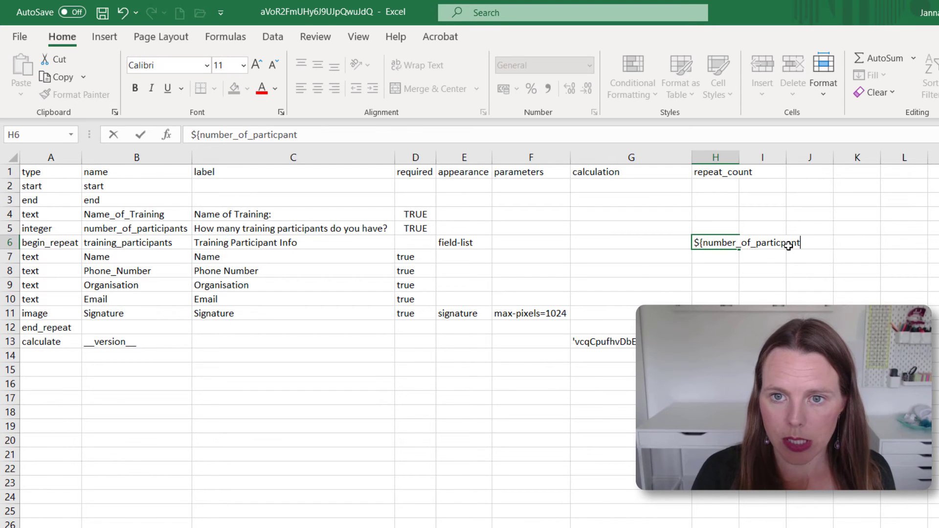
pyautogui.press('BackSpace')
pyautogui.press('BackSpace')
pyautogui.press('BackSpace')
pyautogui.press('BackSpace')
pyautogui.write('ipants')
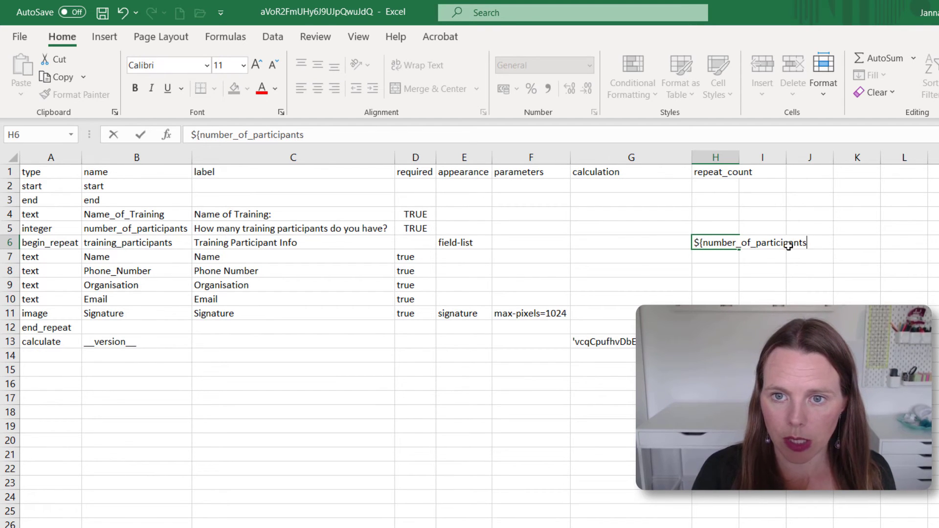
pyautogui.write('}')
pyautogui.press('Return')
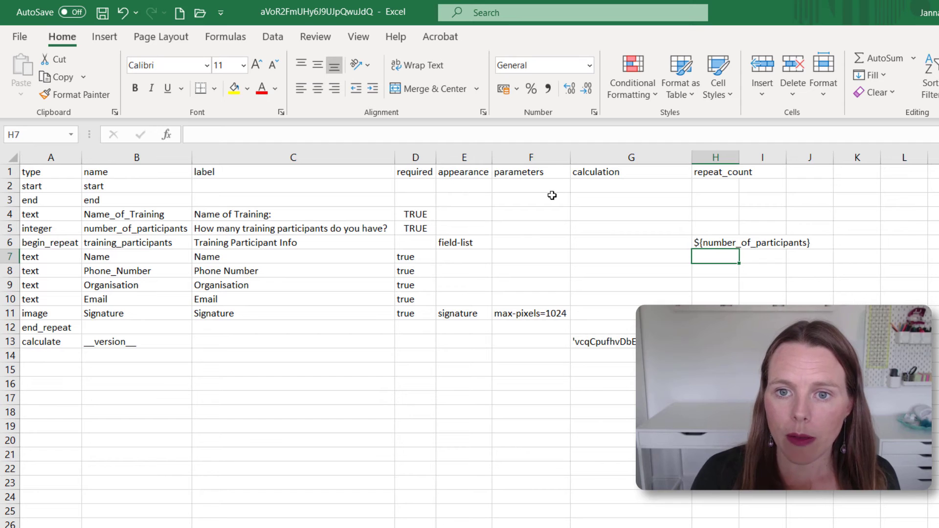
# Autofit column H and verify H6 matches the number_of_participants name in B5
pyautogui.doubleClick(741, 158)
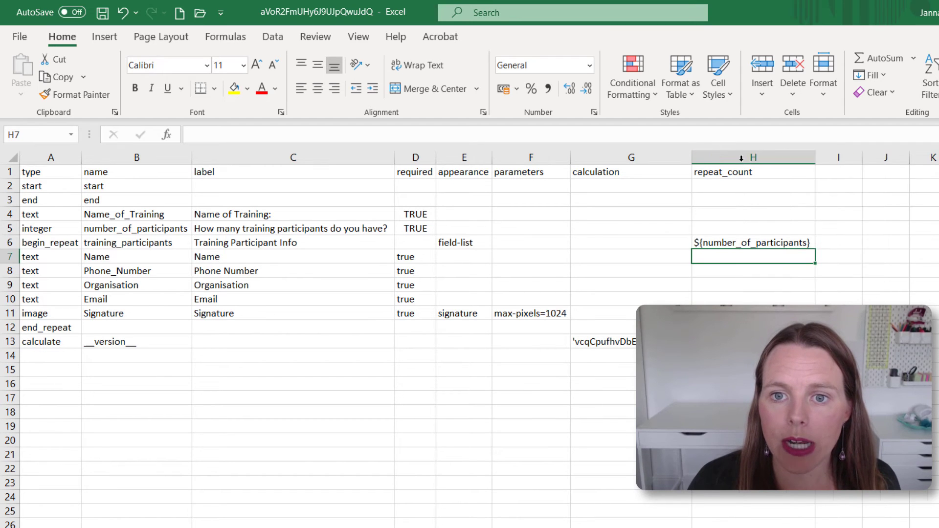
pyautogui.click(731, 244)
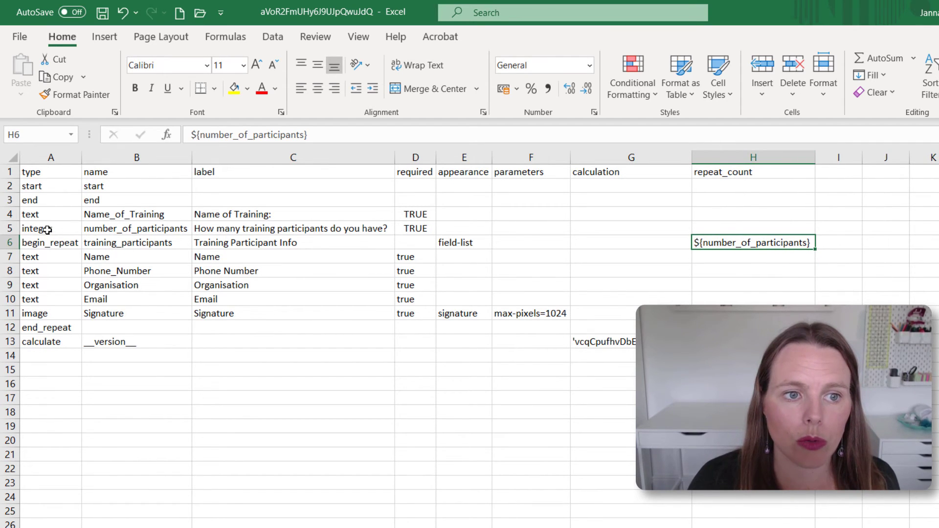
pyautogui.click(14, 229)
pyautogui.click(141, 229)
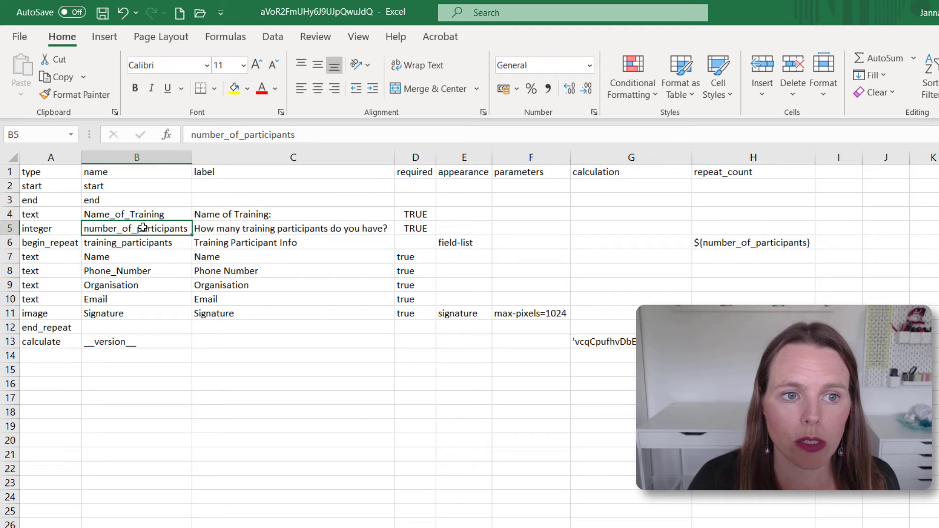
pyautogui.click(706, 241)
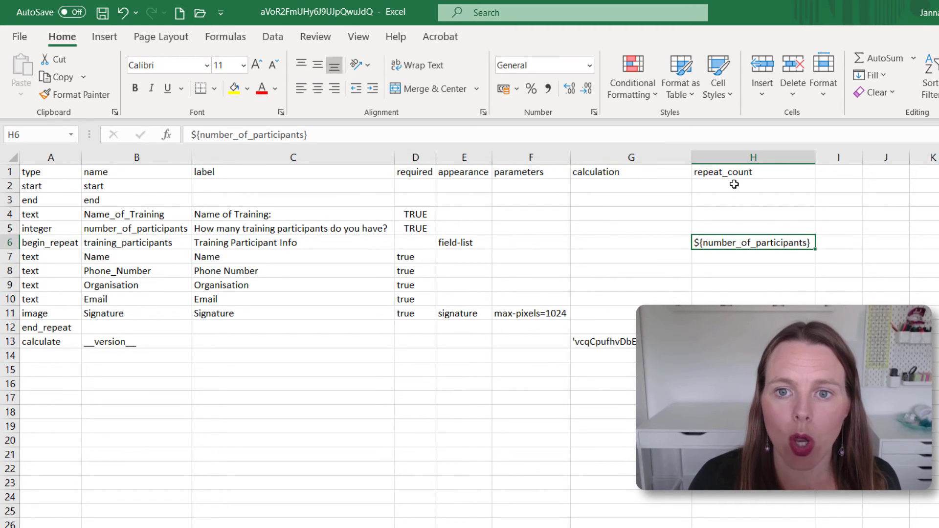
pyautogui.click(11, 243)
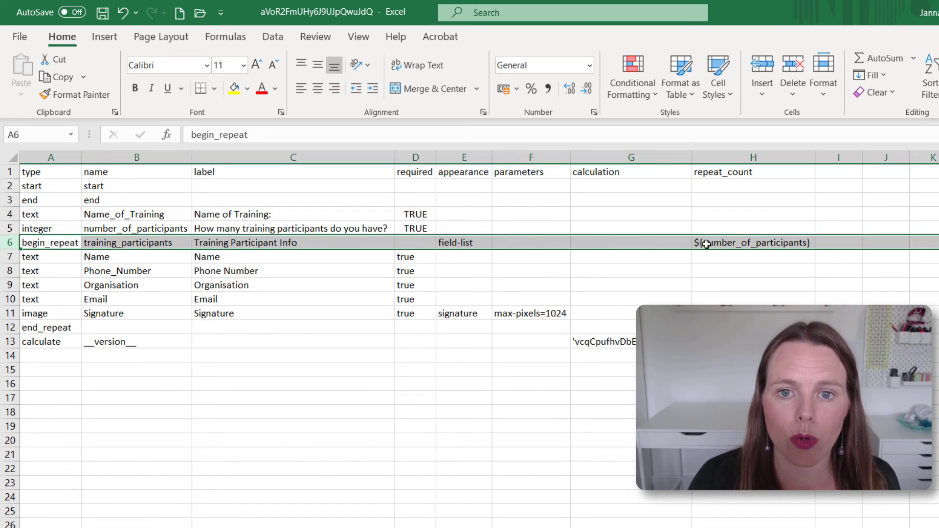
pyautogui.click(750, 242)
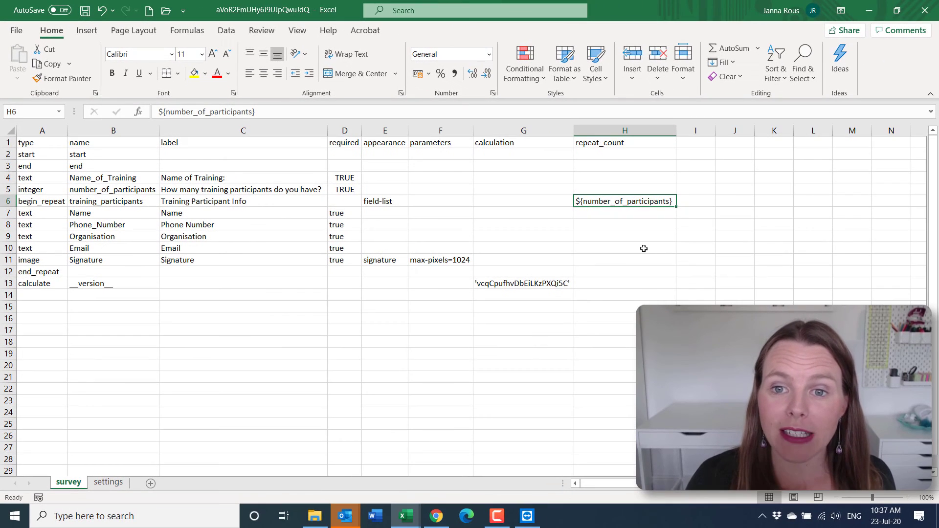
# Save the XLSForm and upload it from Downloads to replace the Training - Participant Repeat form
pyautogui.click(85, 12)
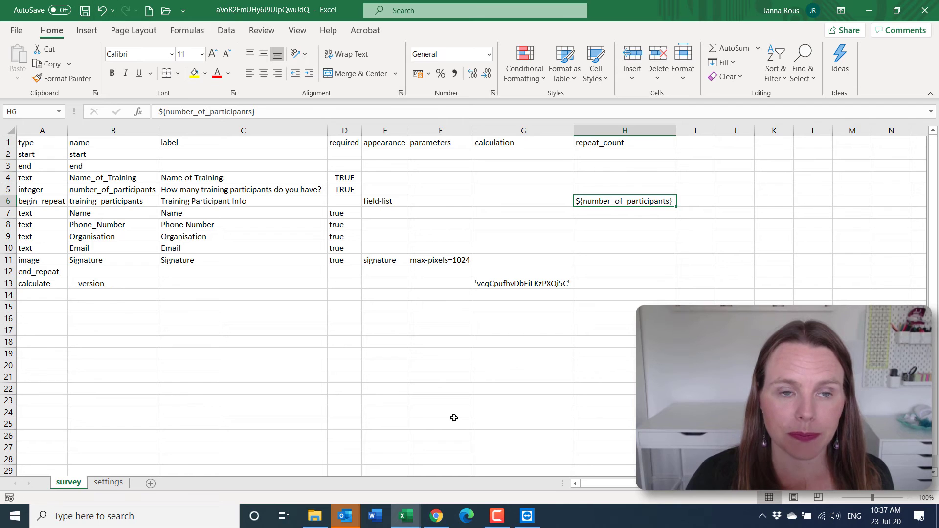
pyautogui.click(434, 516)
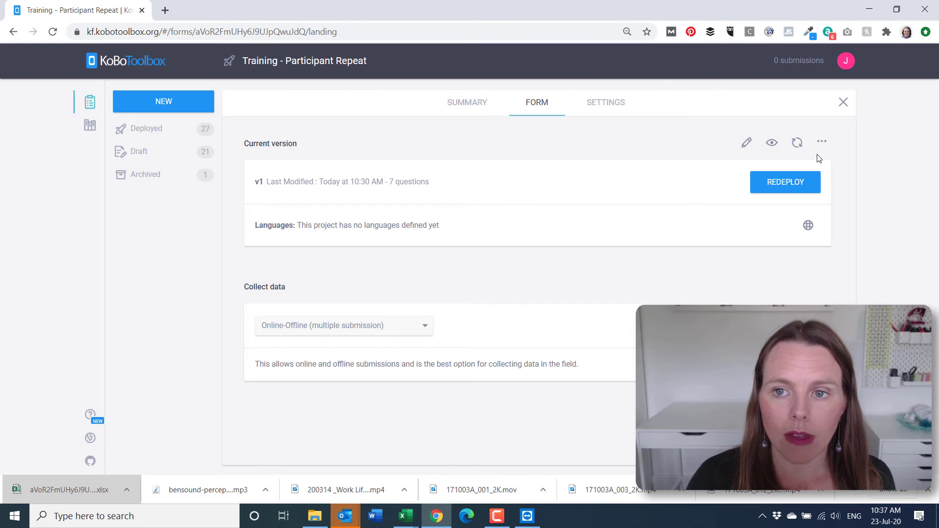
pyautogui.click(797, 143)
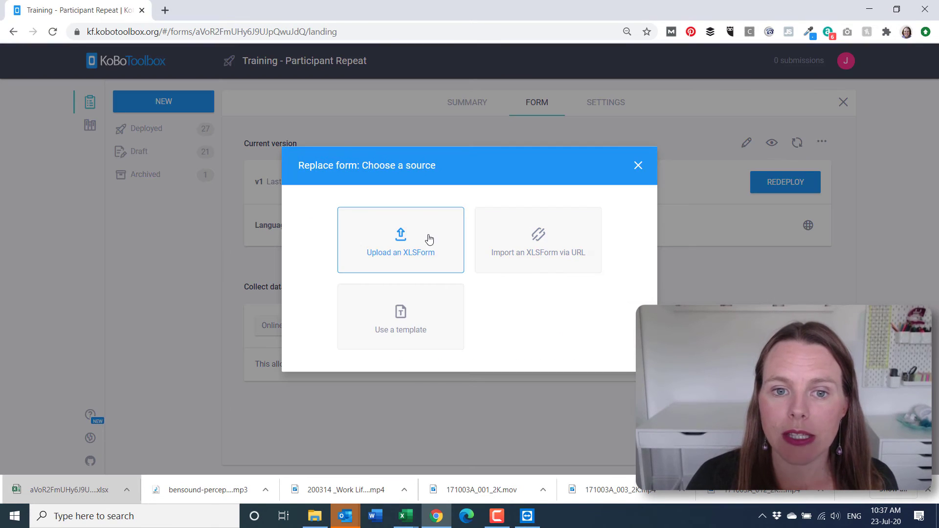
pyautogui.click(401, 235)
pyautogui.click(442, 259)
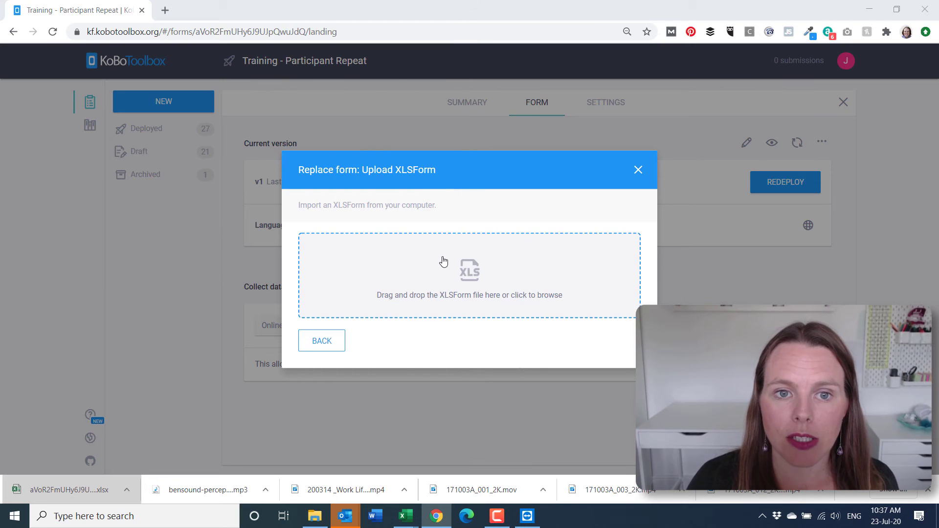
pyautogui.click(159, 102)
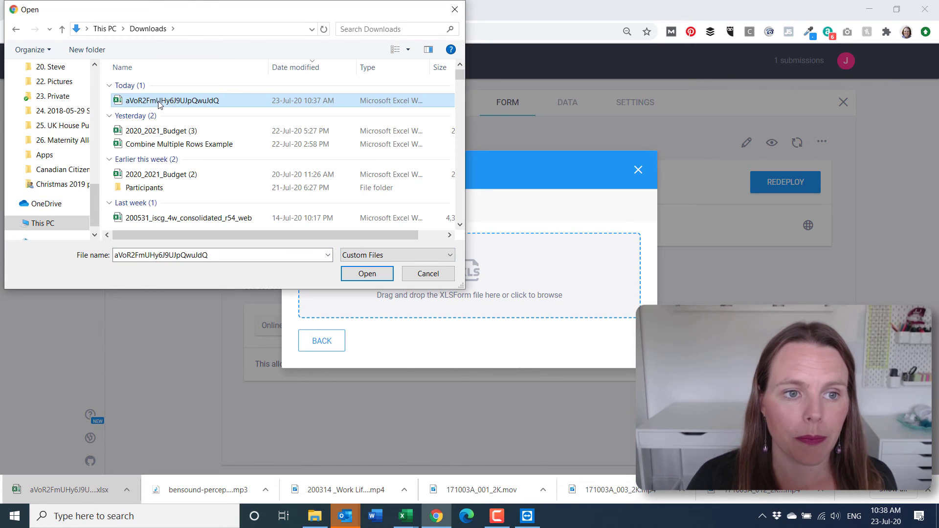
pyautogui.doubleClick(159, 101)
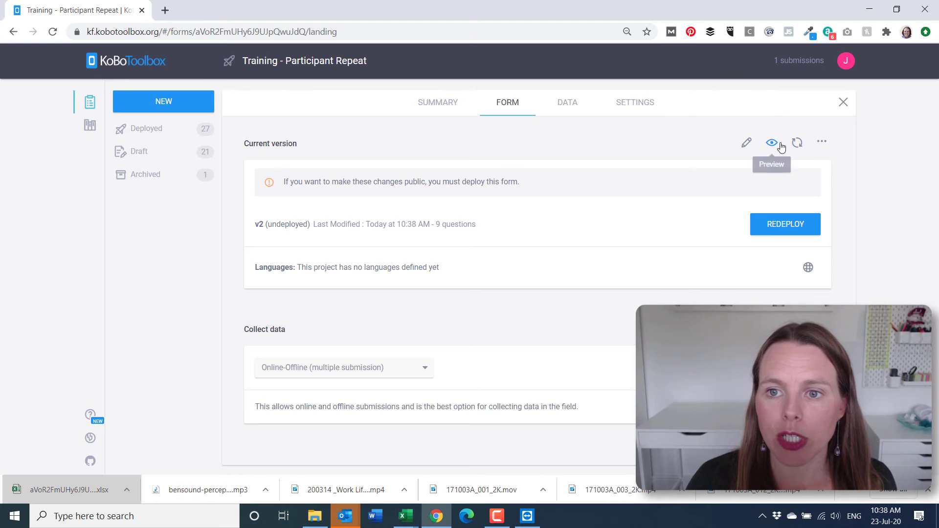
# Redeploy the updated form, confirming the overwrite of the existing deployment
pyautogui.click(785, 227)
pyautogui.click(532, 191)
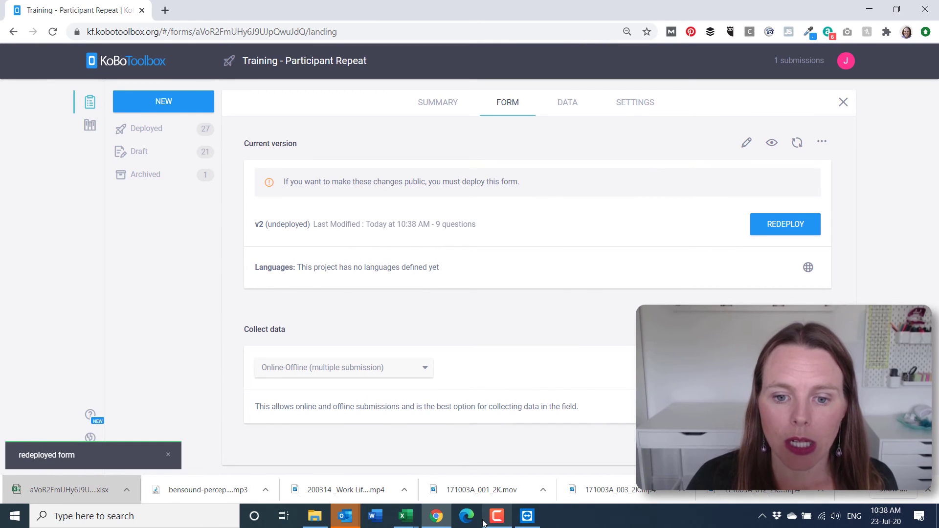
pyautogui.click(529, 518)
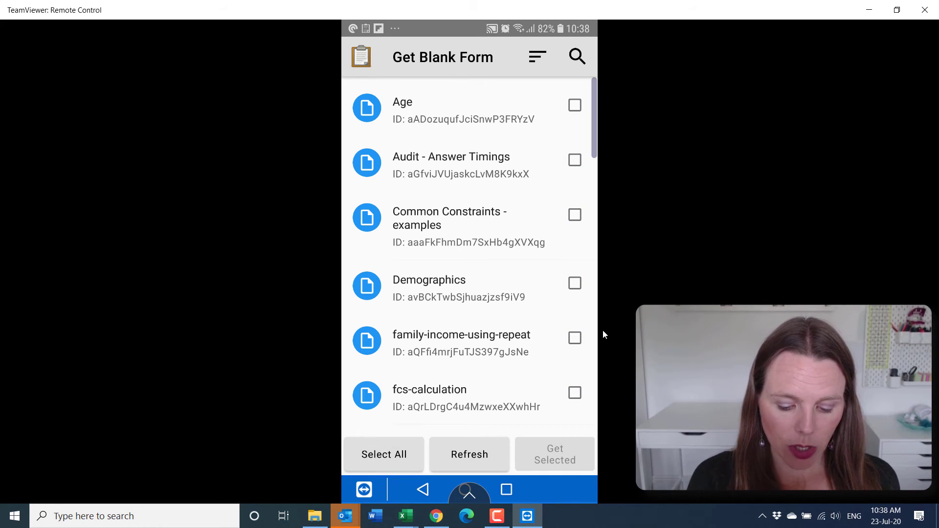
# Scroll the ODK Collect blank form list down to Training - Participant Repeat
pyautogui.scroll(-5, 602, 330)
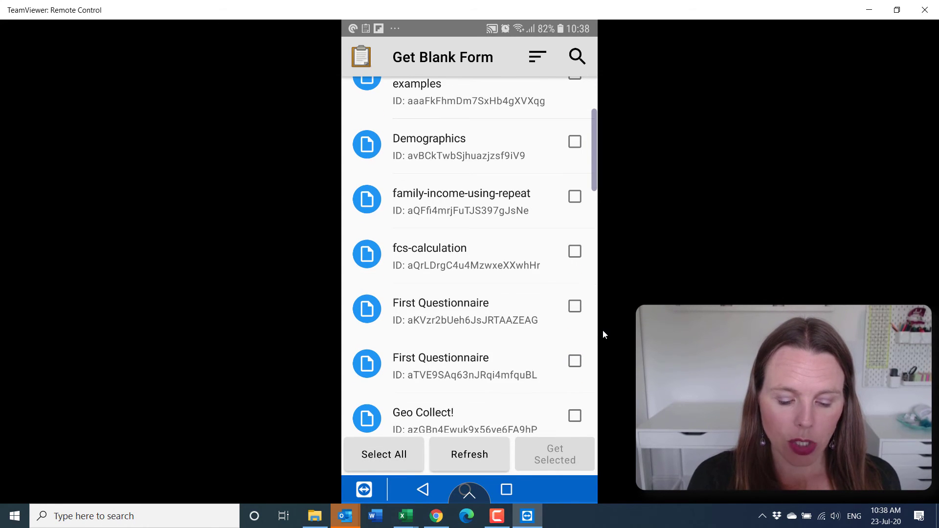
pyautogui.scroll(-8, 602, 329)
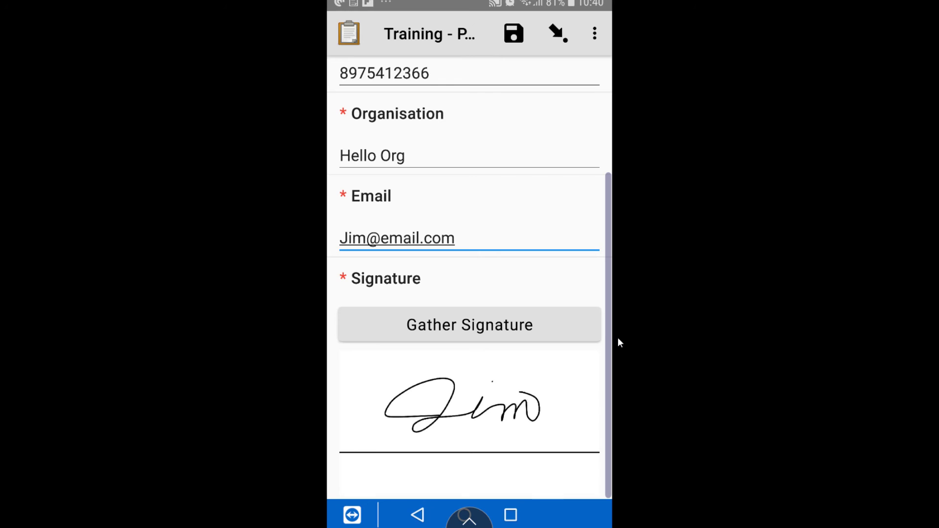
# Enter the second participant's name, phone and email, and set organisation to "Organisation Relief"
pyautogui.write('Julie')
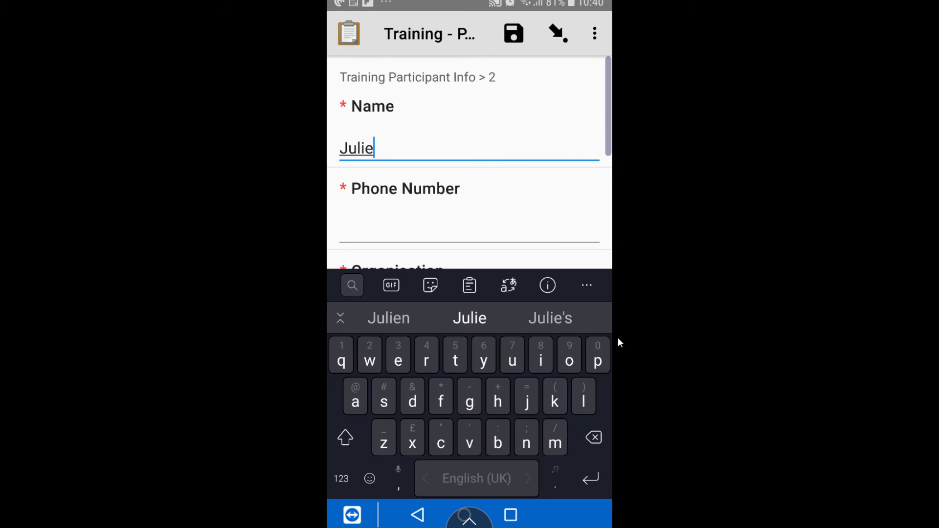
pyautogui.press('Return')
pyautogui.write('89657412')
pyautogui.press('Return')
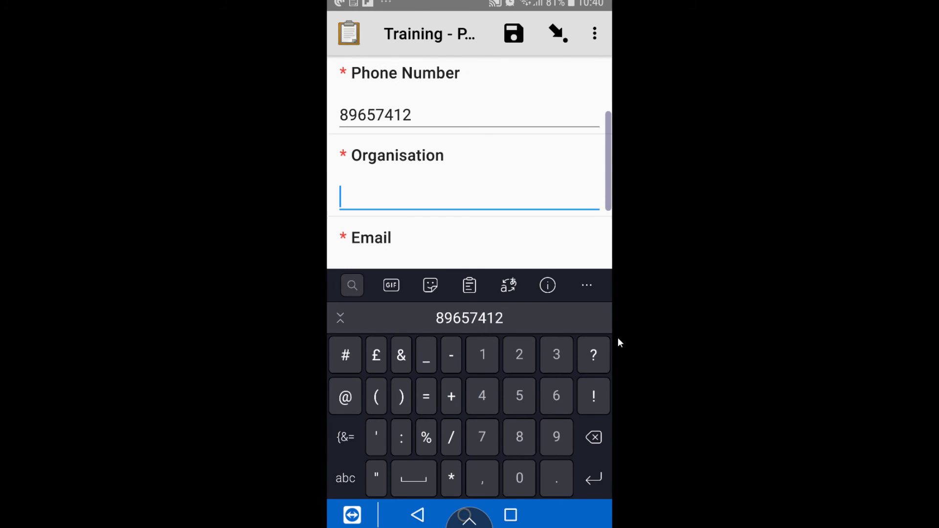
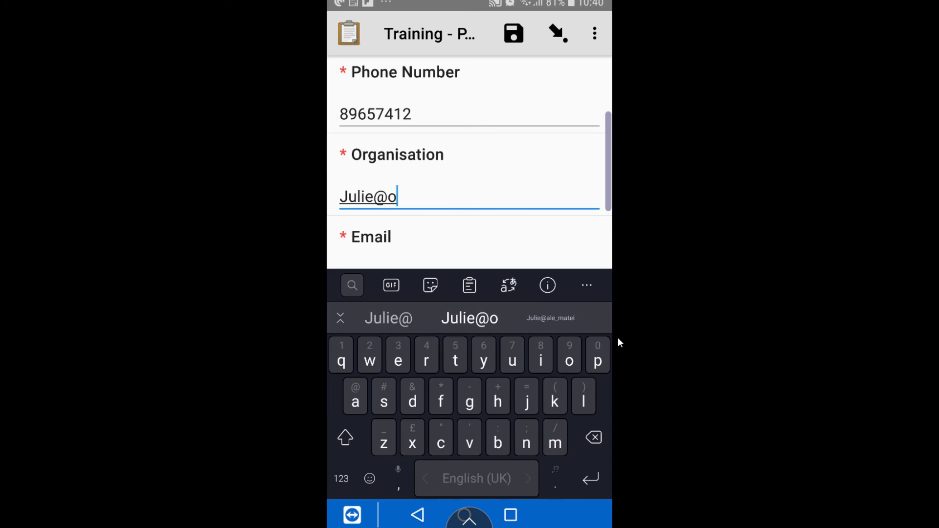
pyautogui.scroll(-2, 469, 161)
pyautogui.hotkey('ctrl', 'a')
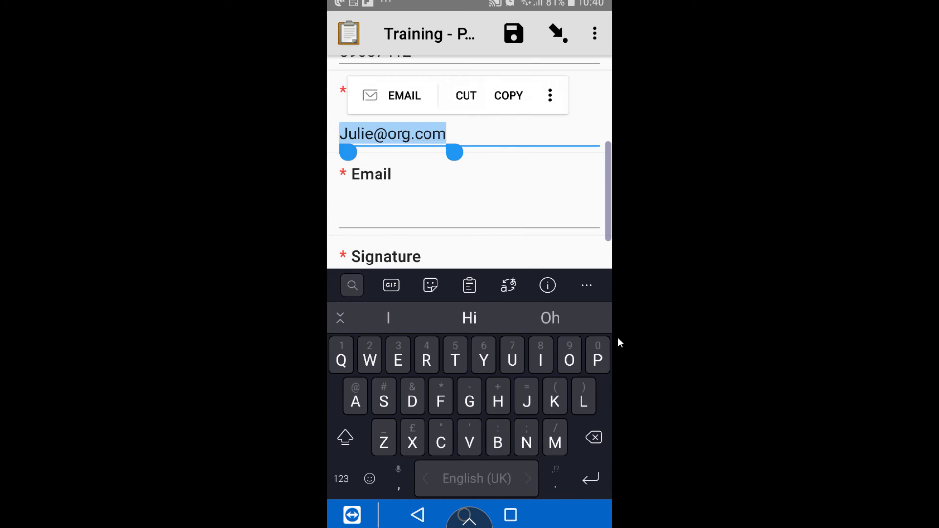
pyautogui.hotkey('ctrl', 'x')
pyautogui.hotkey('ctrl', 'v')
pyautogui.hotkey('shift', 'Tab')
pyautogui.write('Organisation ')
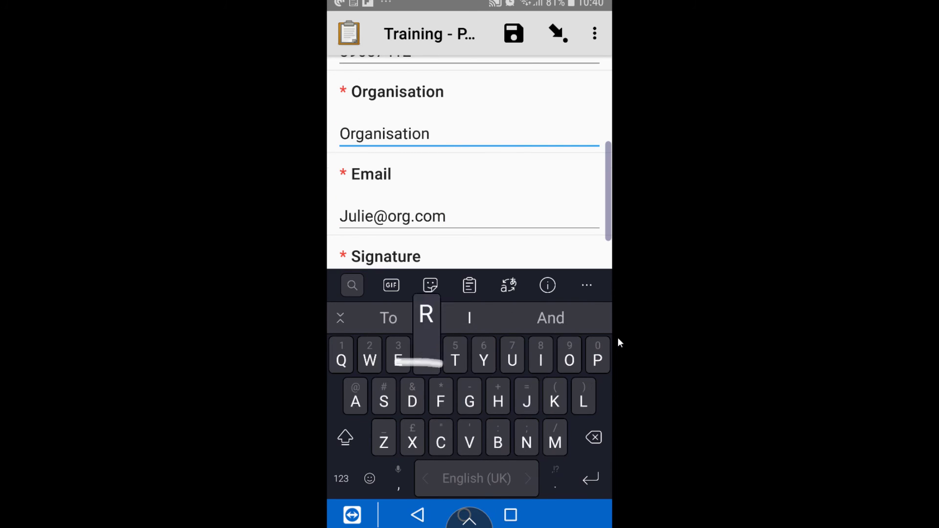
pyautogui.write('Relief')
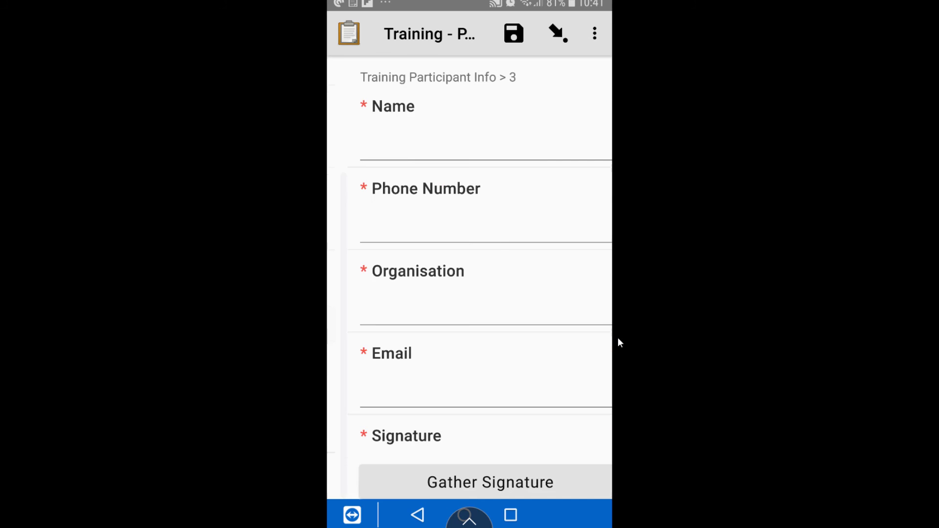
# Enter the third participant's name, phone number, "Engineer organisation" and email address
pyautogui.write('George')
pyautogui.press('Return')
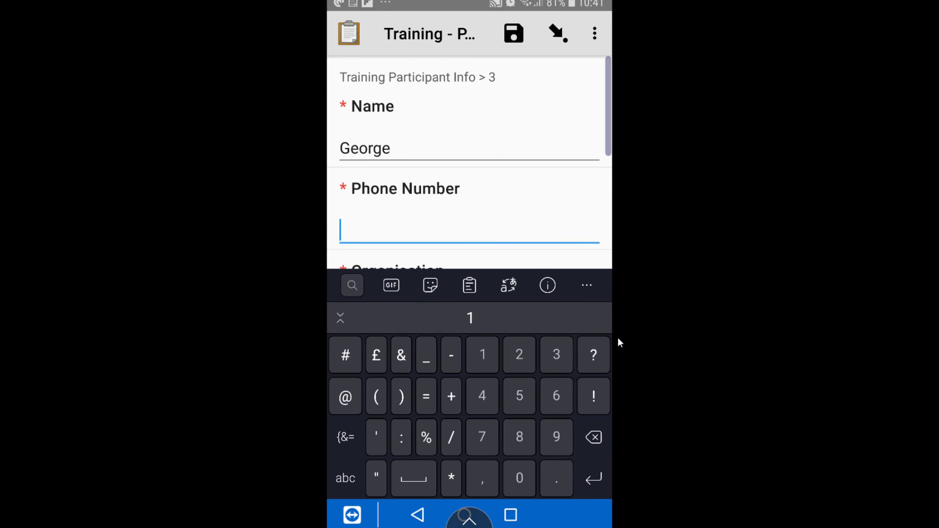
pyautogui.press('Return')
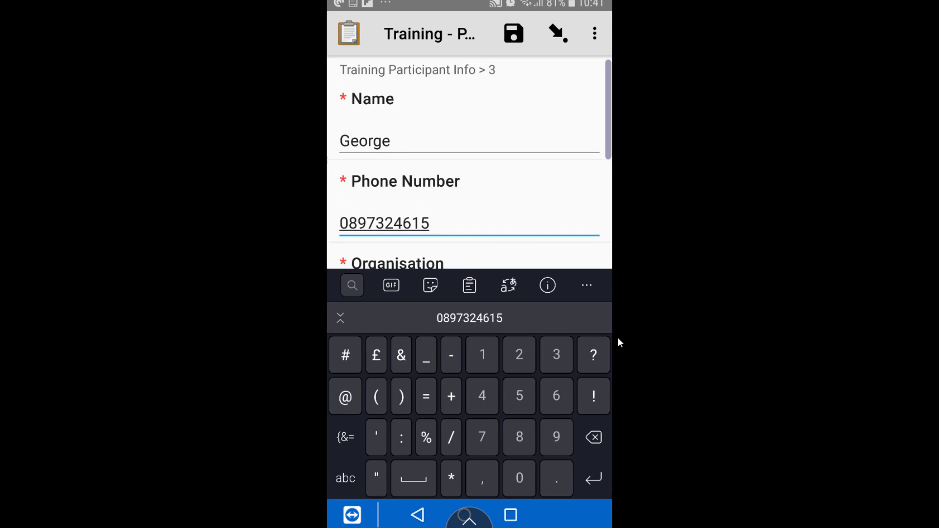
pyautogui.write('Engineer organisation')
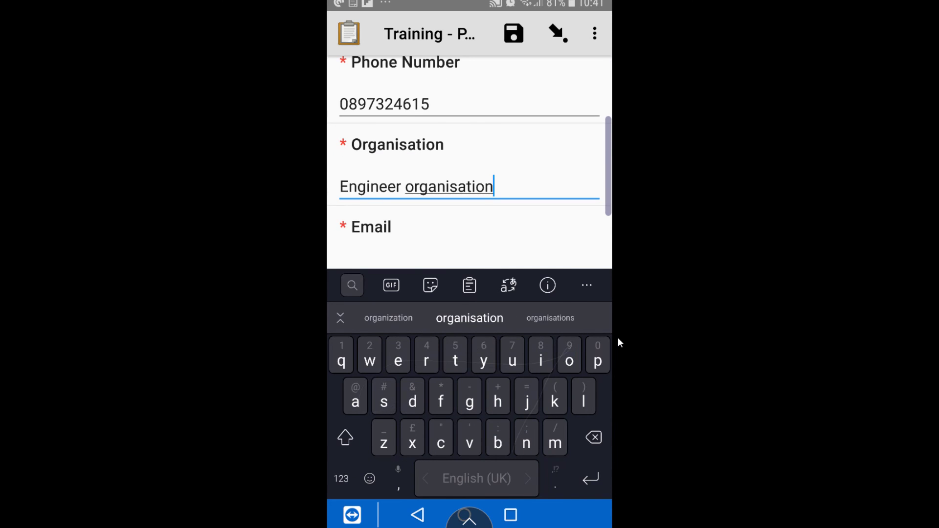
pyautogui.press('Return')
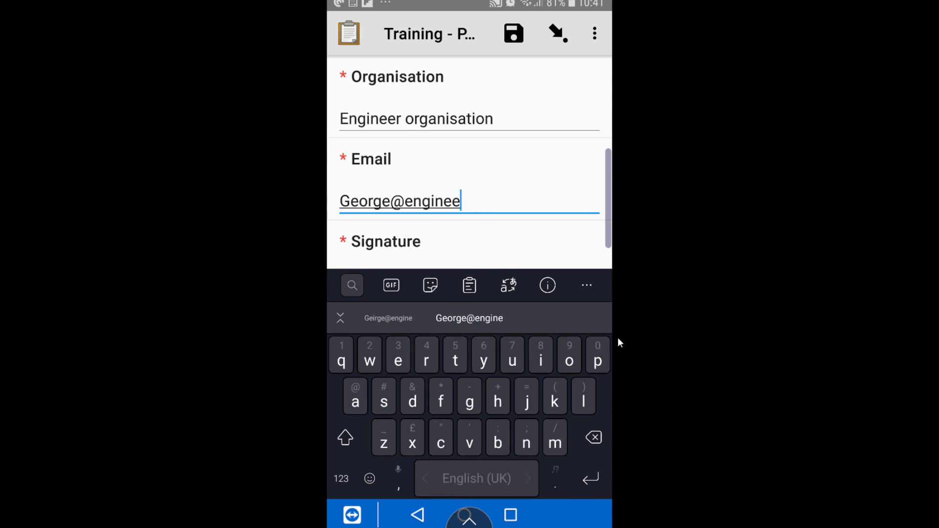